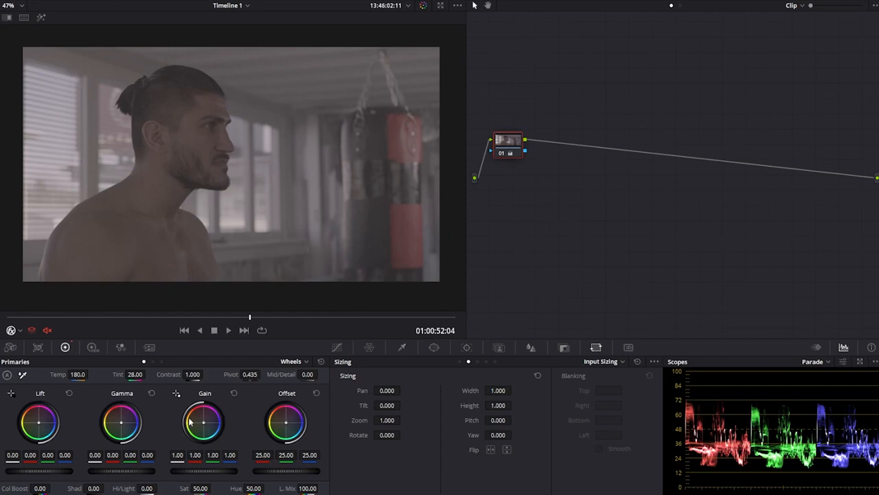
Set the master wheels on node 01 to Lift -0.08, Gain 1.34 and Offset 32.50 to expand the contrast.
drag(206, 471, 247, 472)
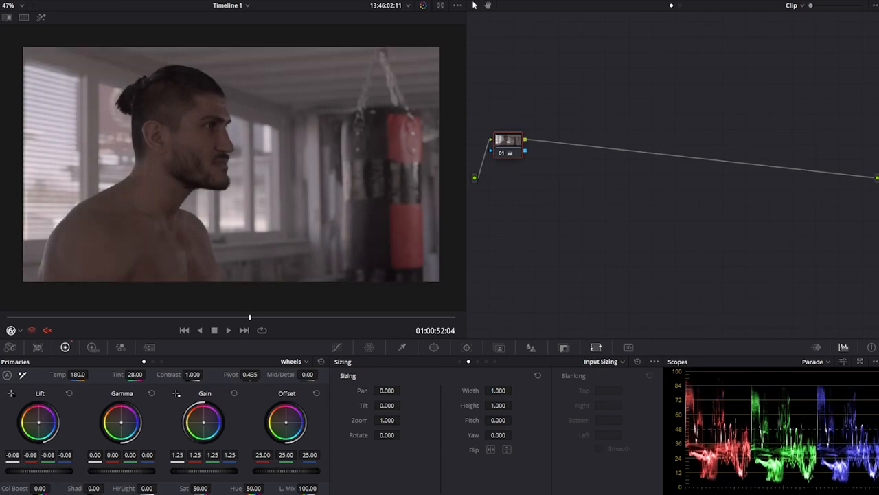
drag(205, 470, 323, 473)
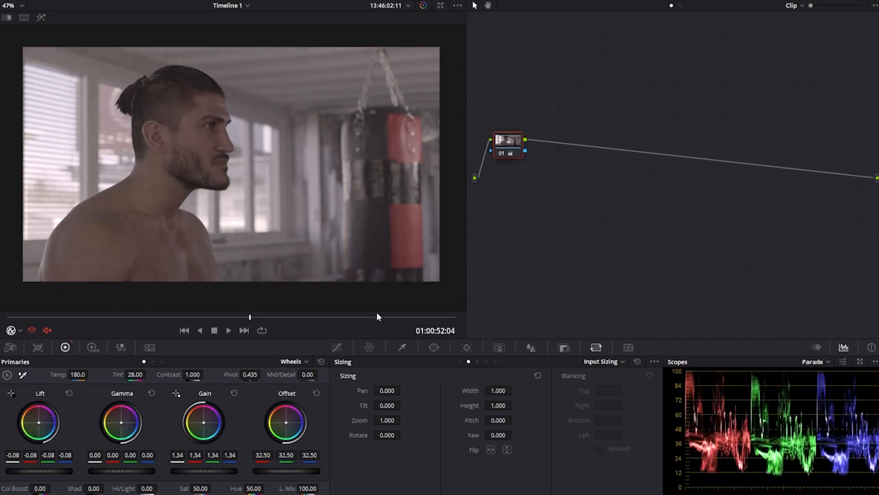
Try tinting a second serial node with the offset, gain and gamma wheels, and delete that node.
key(alt+s)
drag(289, 421, 282, 424)
drag(202, 422, 207, 425)
drag(121, 422, 124, 426)
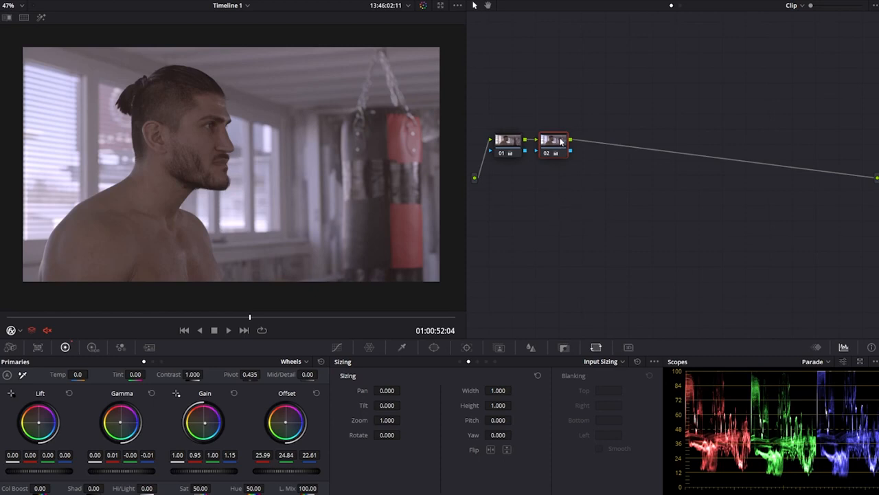
key(Delete)
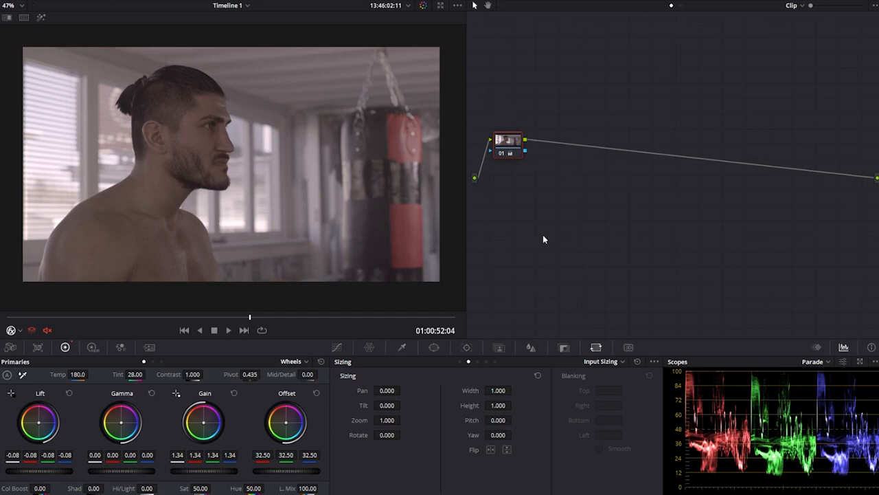
Label the first node wb and add a serial node after it.
text(wb)
key(Return)
key(alt+s)
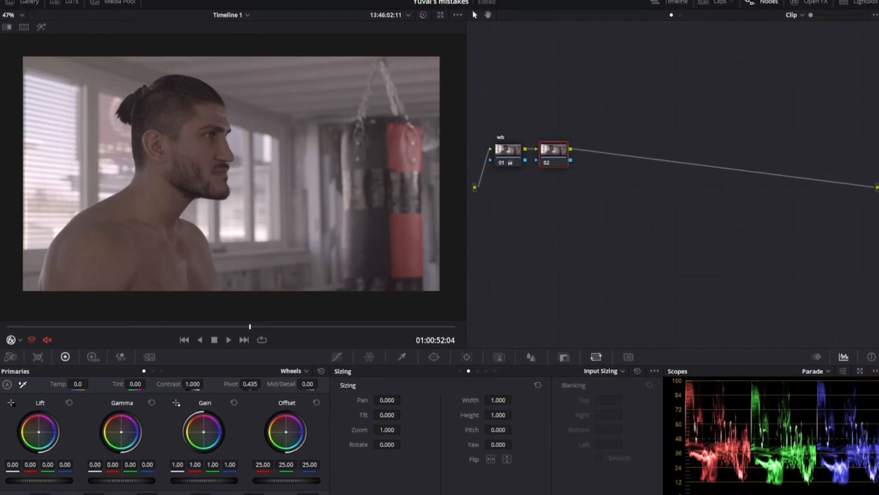
Preview the RED Log3G10 to REC709 LUT without applying it, and add the Color Space Transform effect to node 02.
click(72, 8)
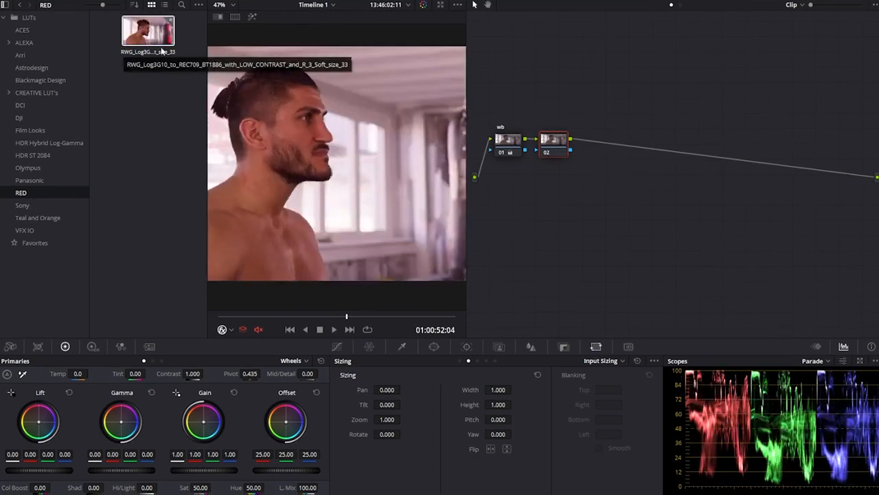
click(69, 1)
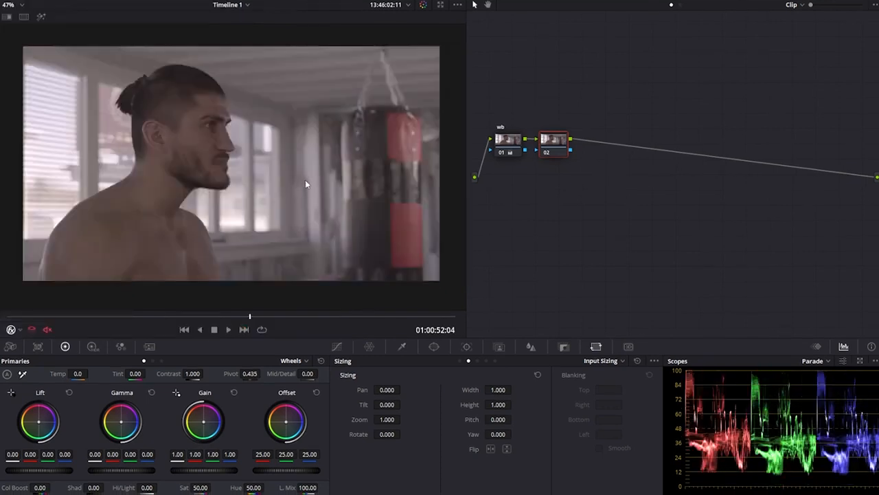
click(801, 2)
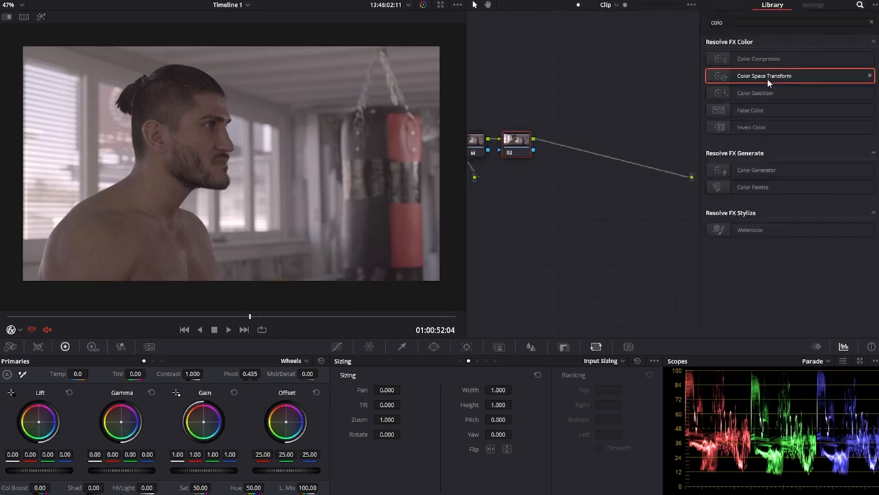
drag(605, 87, 626, 100)
drag(753, 78, 540, 158)
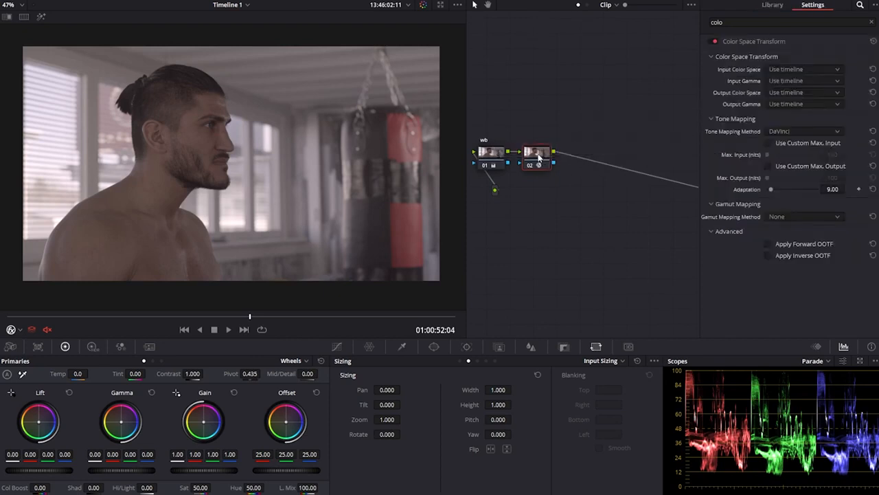
Set the Color Space Transform's input color space to REDWideGamutRGB and its input gamma to RED Log3G10.
click(797, 70)
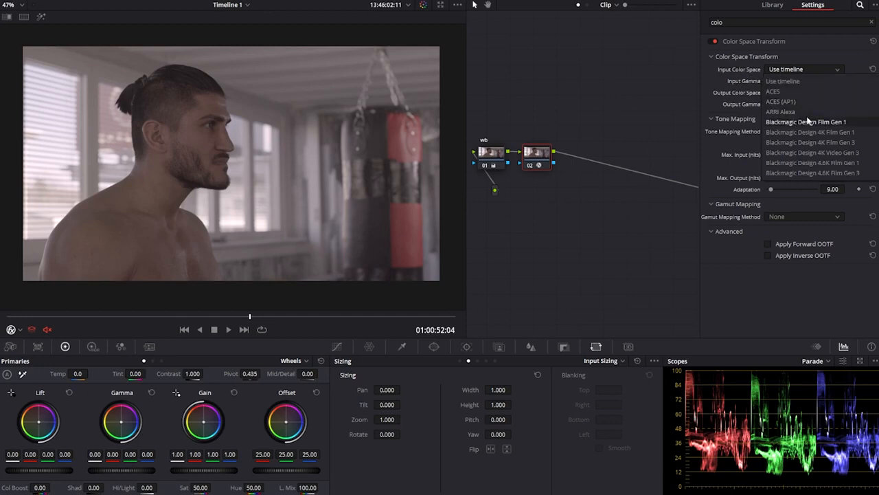
scroll(808, 163, down, 5)
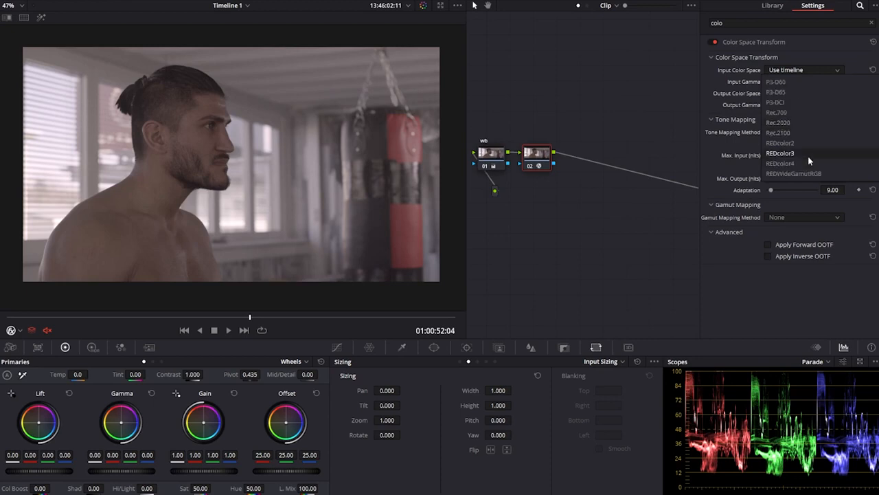
click(812, 147)
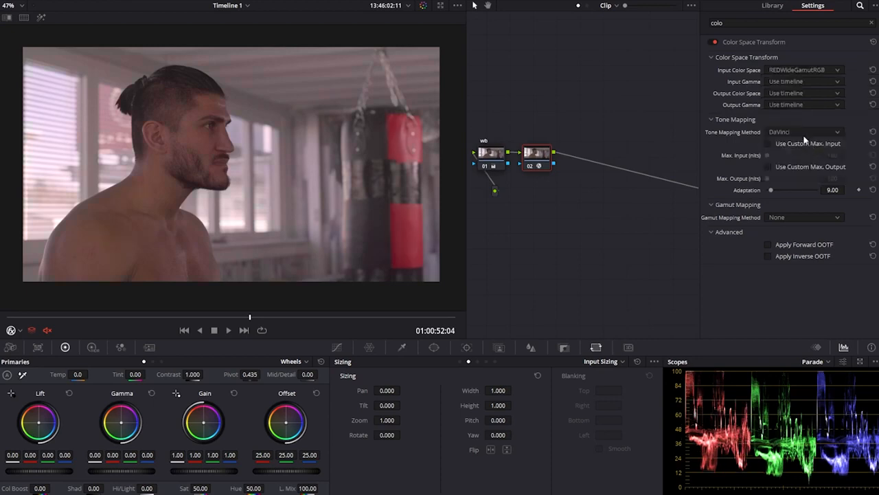
click(790, 84)
scroll(807, 153, down, 3)
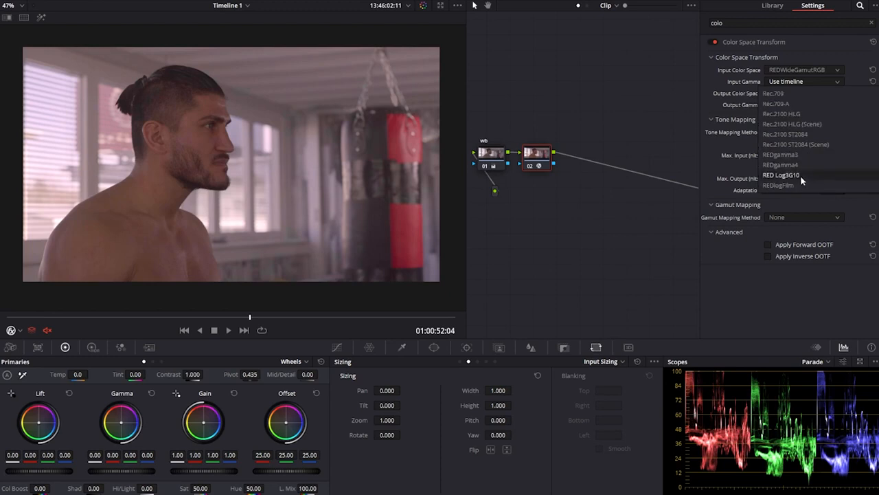
click(800, 176)
Set the output color space to Rec.709 with Luminance Mapping as the tone mapping method, and label the node Rec.709.
click(790, 92)
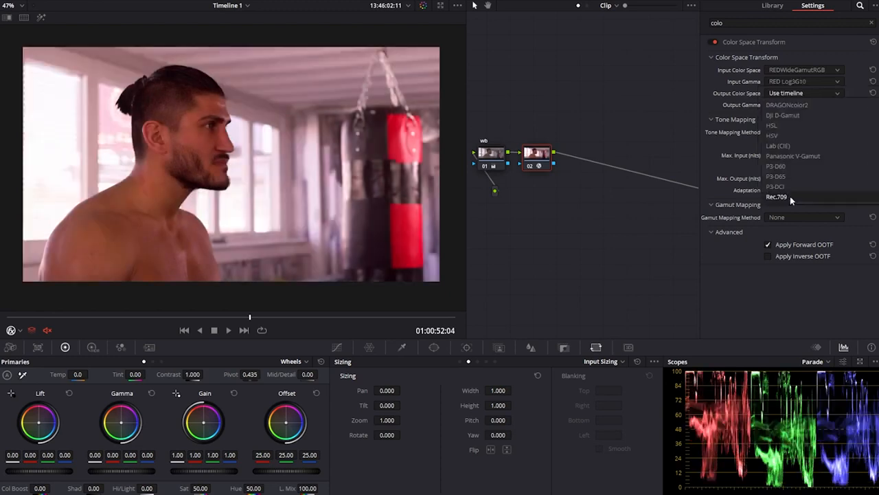
click(790, 196)
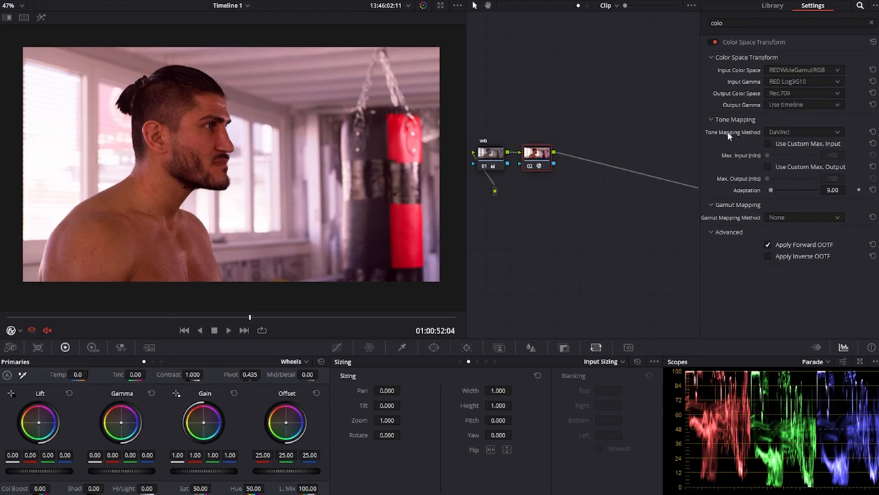
click(797, 133)
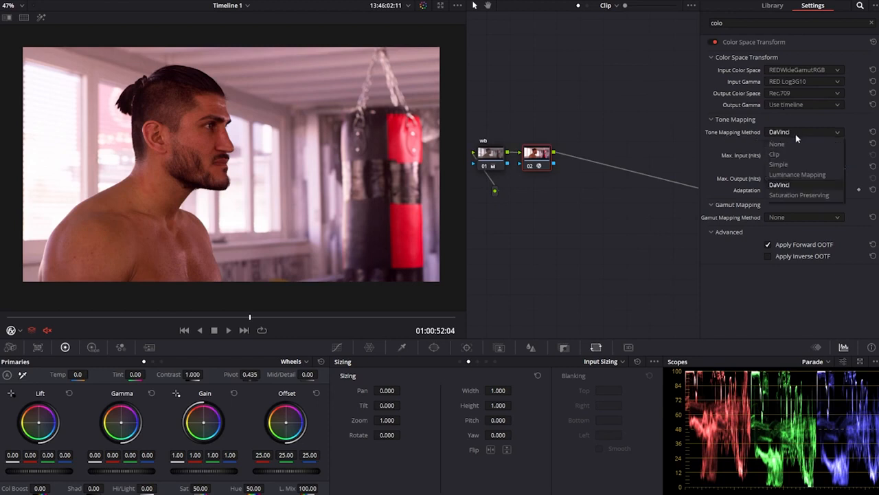
click(798, 175)
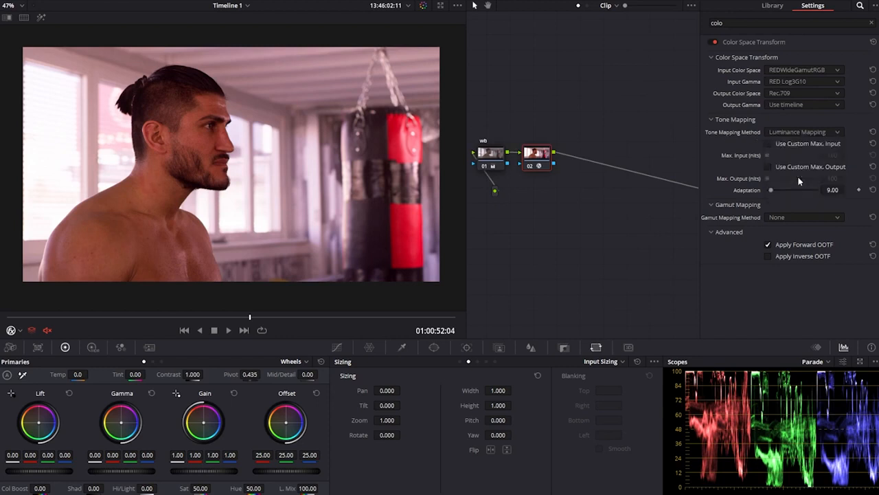
click(812, 5)
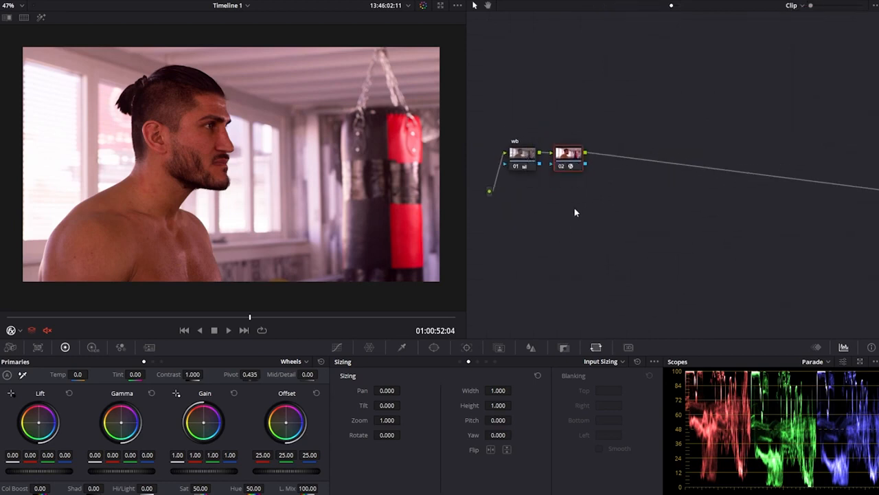
text(Rec.709)
Try temperature -70.0 and tint 0.00 on the wb node, and instead white-balance it by sampling the white windowsill.
click(524, 156)
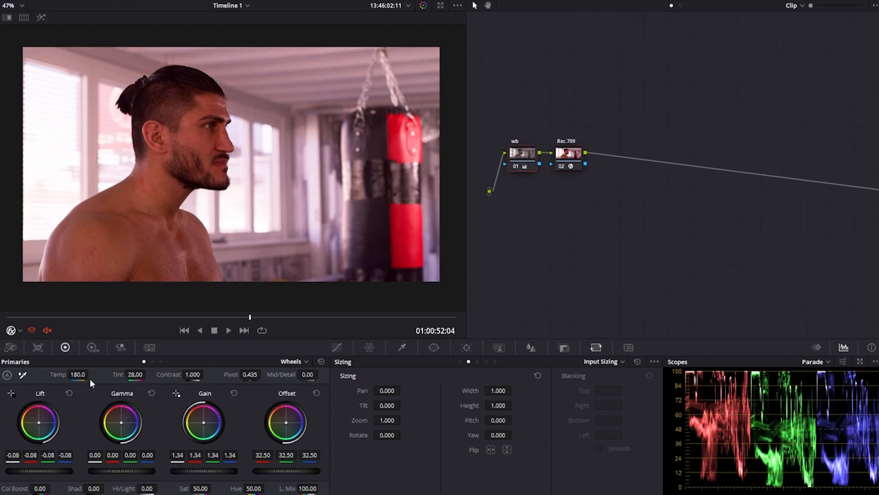
drag(133, 375, 79, 374)
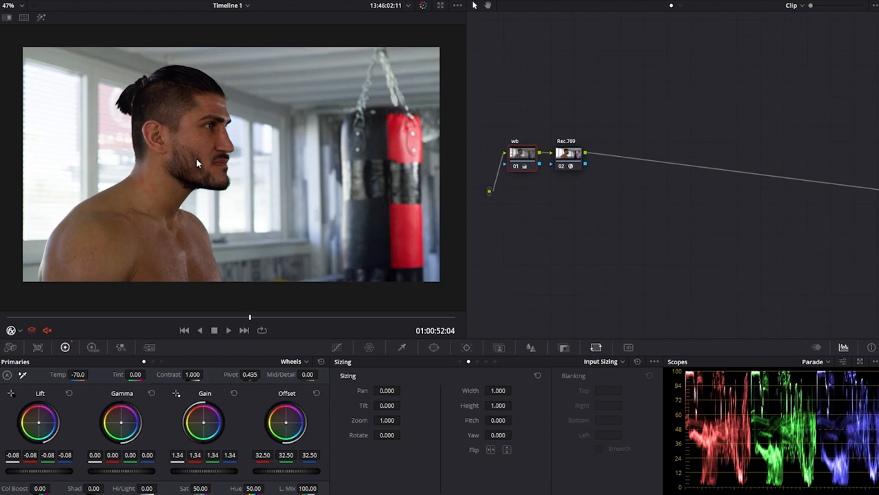
click(276, 206)
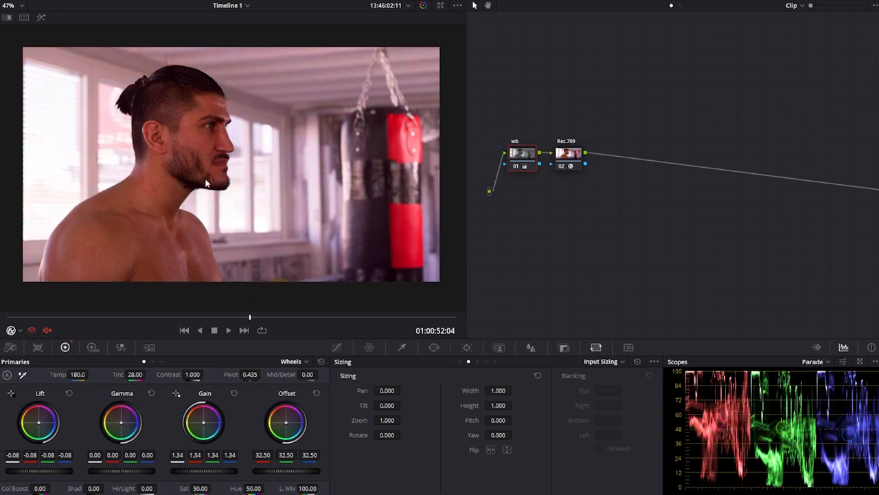
click(23, 376)
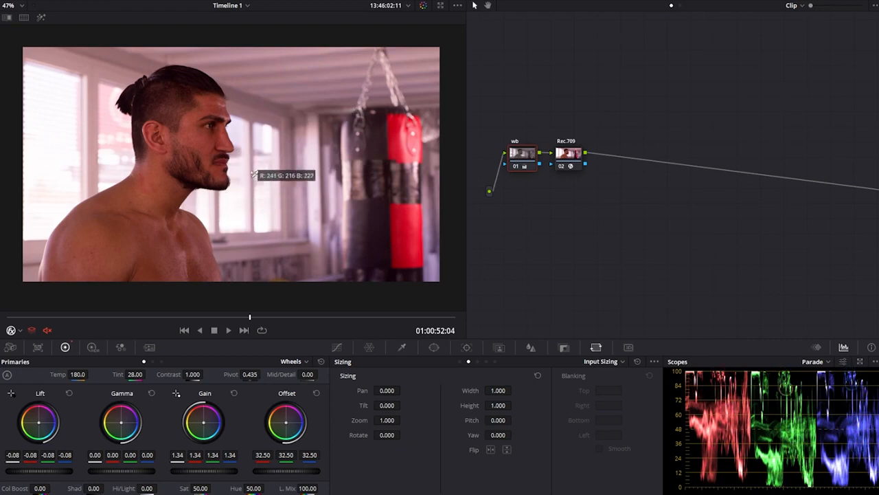
click(245, 250)
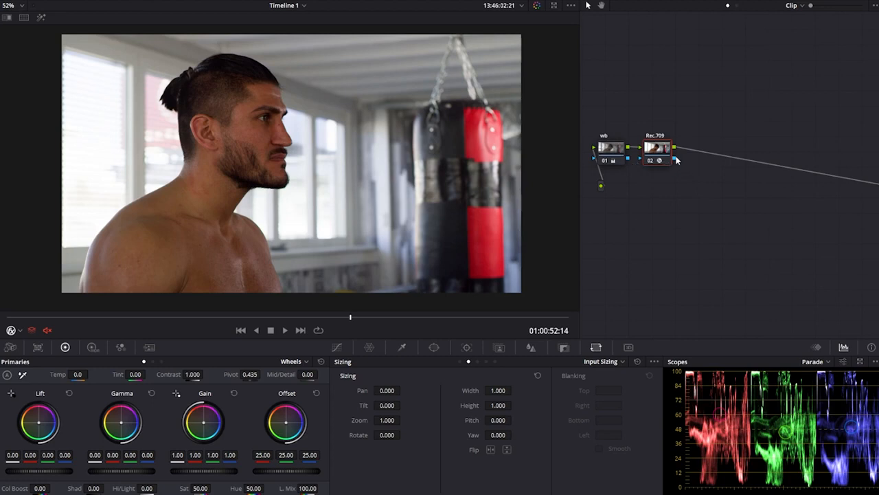
Add a serial node after the Rec.709 node, place it slightly higher and label it Look.
key(alt+s)
drag(705, 146, 710, 126)
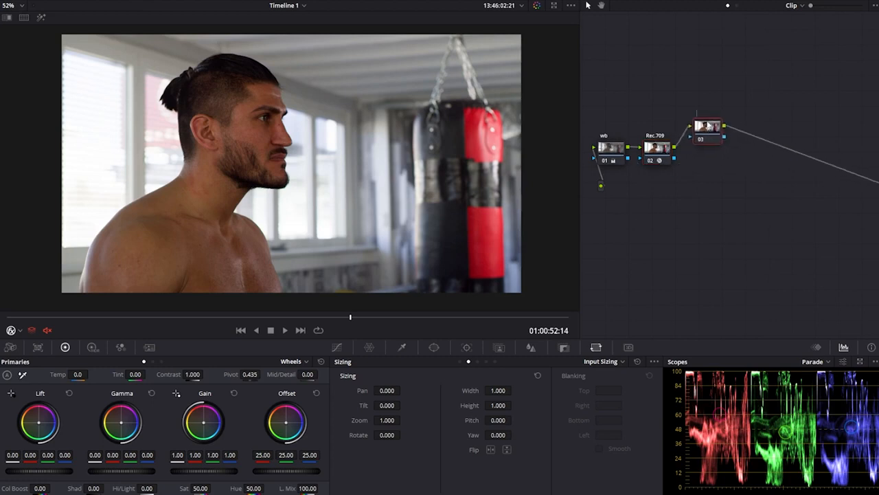
text(Loo)
click(731, 101)
Tint the Look node with the primary wheels, shifting the lift toward teal, the gain toward yellow and the gamma slightly toward blue.
mouse_move(204, 424)
mouse_down()
mouse_move(214, 415)
mouse_move(201, 425)
mouse_up()
drag(40, 424, 42, 426)
drag(203, 423, 201, 422)
drag(122, 423, 124, 421)
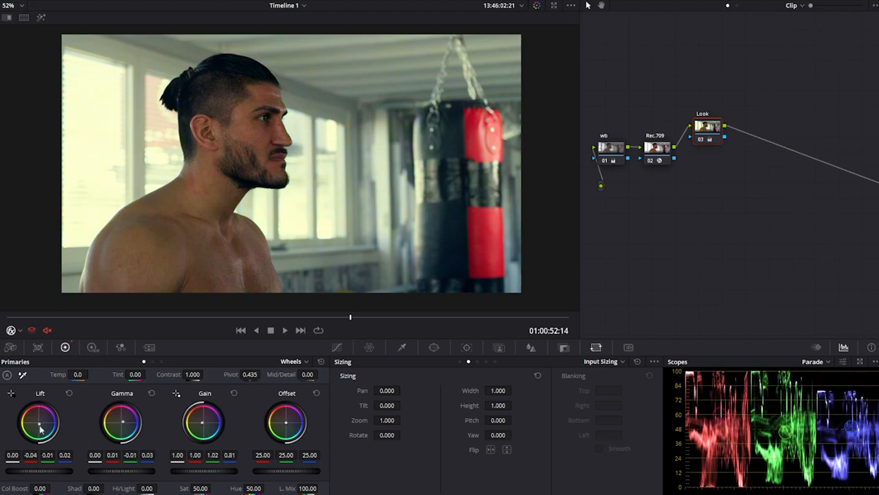
drag(39, 427, 42, 429)
drag(196, 426, 195, 425)
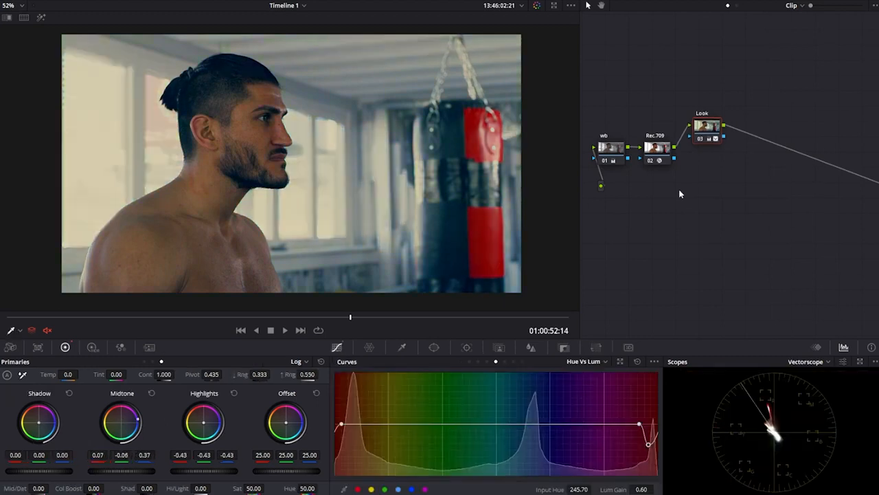
Switch the scope from parade to vectorscope and check that its skin tone indicator is enabled.
mouse_move(705, 128)
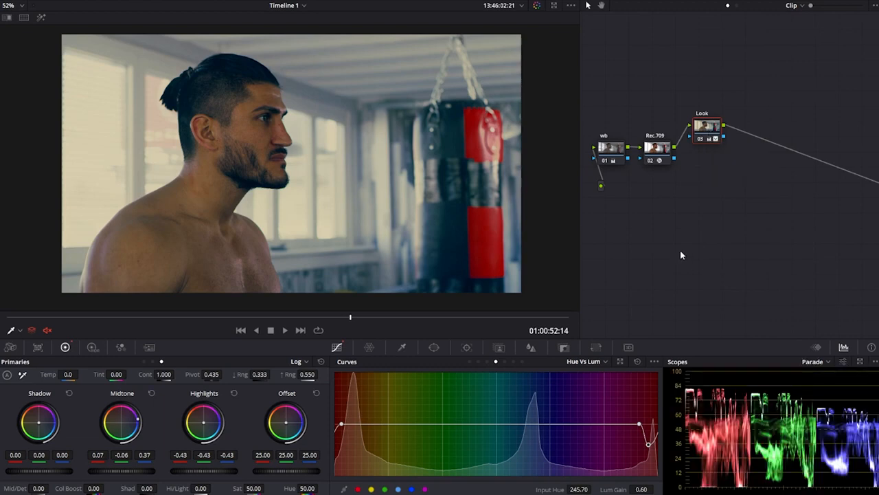
click(813, 362)
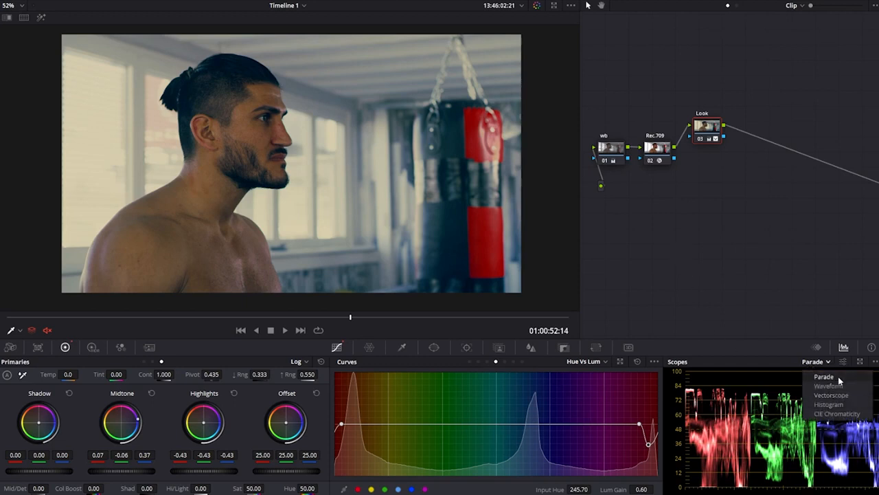
click(842, 396)
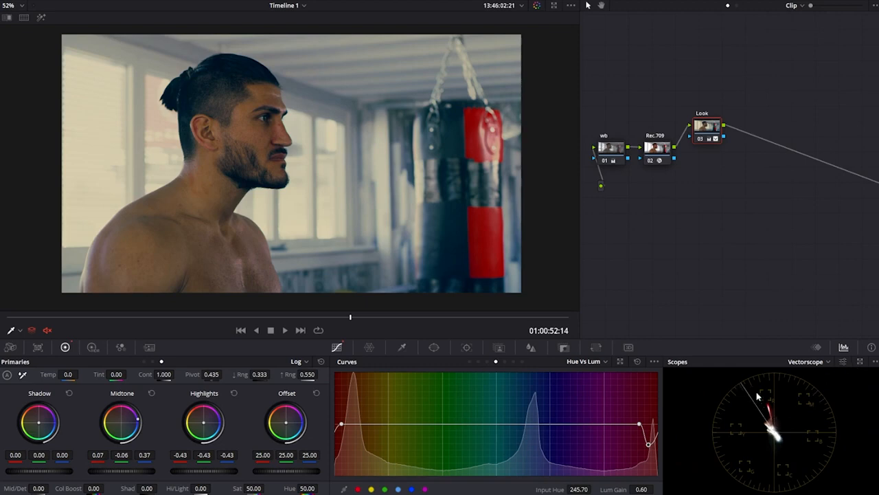
click(843, 362)
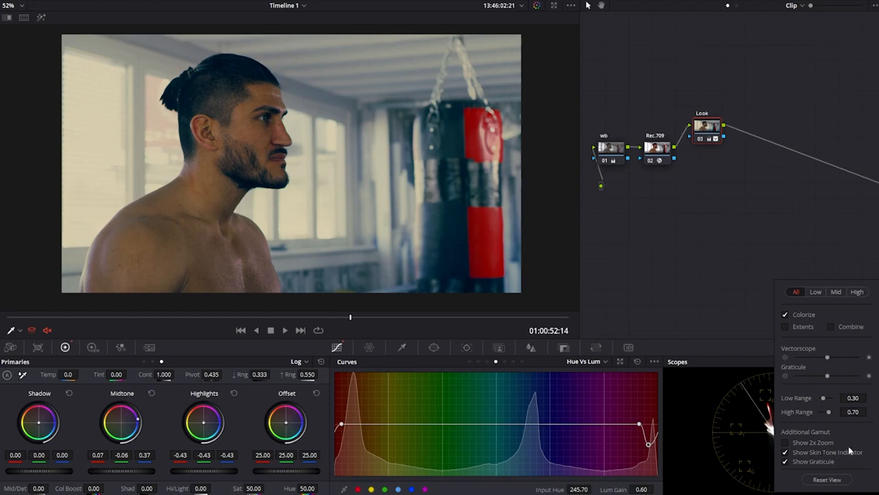
click(737, 420)
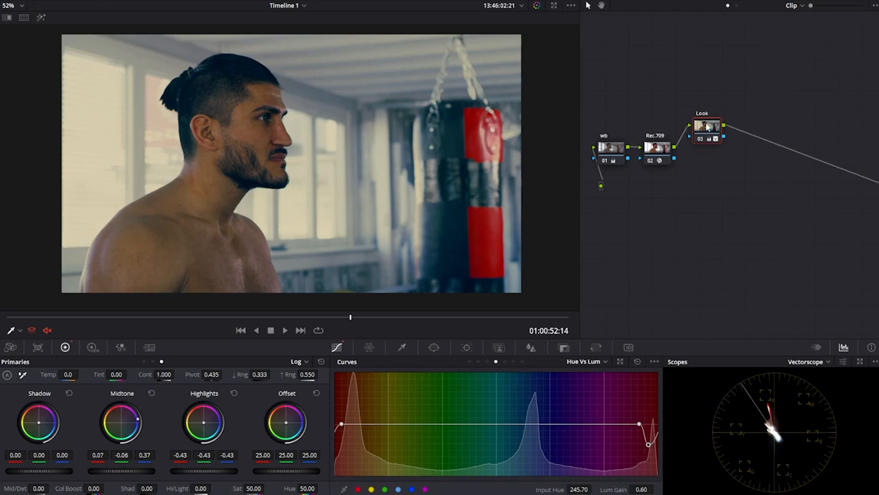
Add a layer node in parallel with the Look node and move it a little further below.
mouse_move(707, 126)
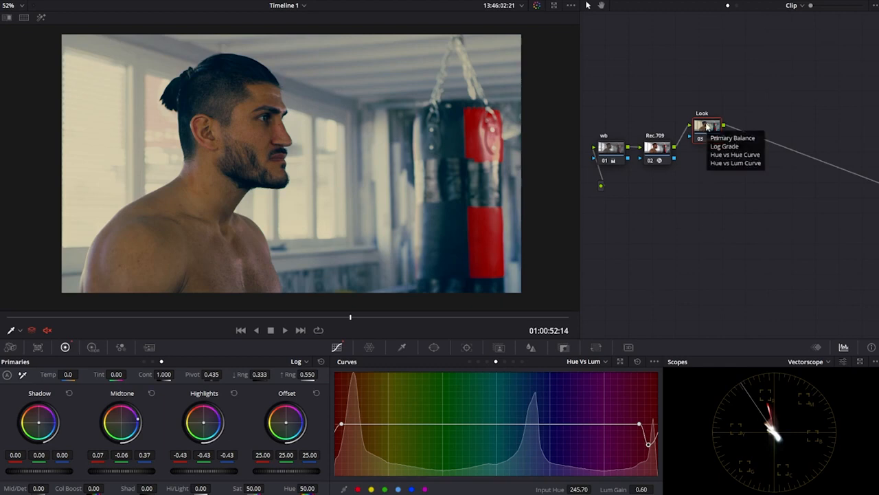
key(alt+l)
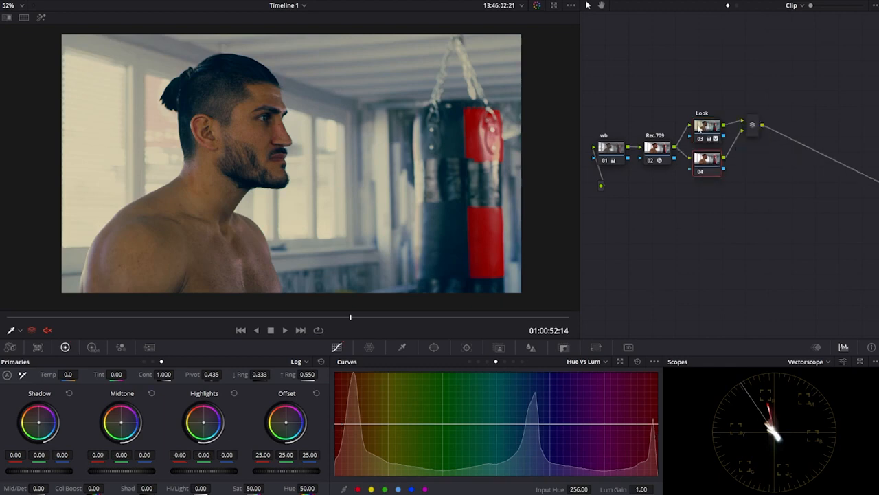
drag(715, 182, 707, 180)
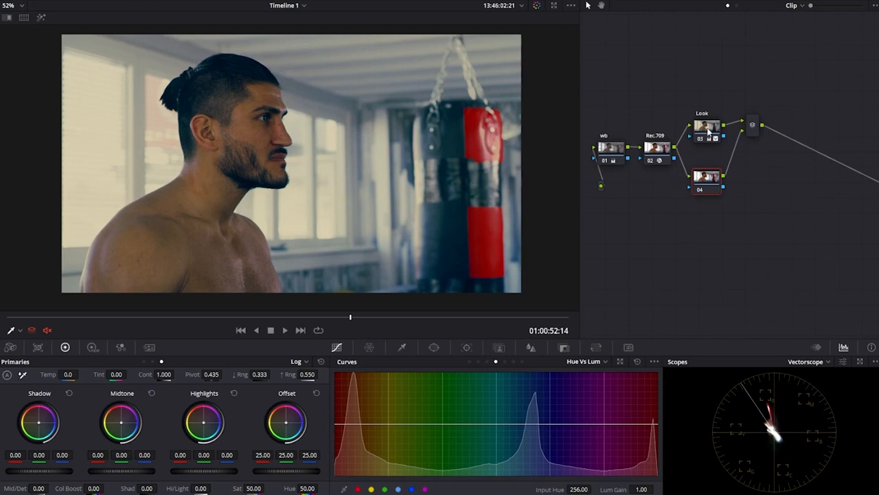
mouse_move(709, 132)
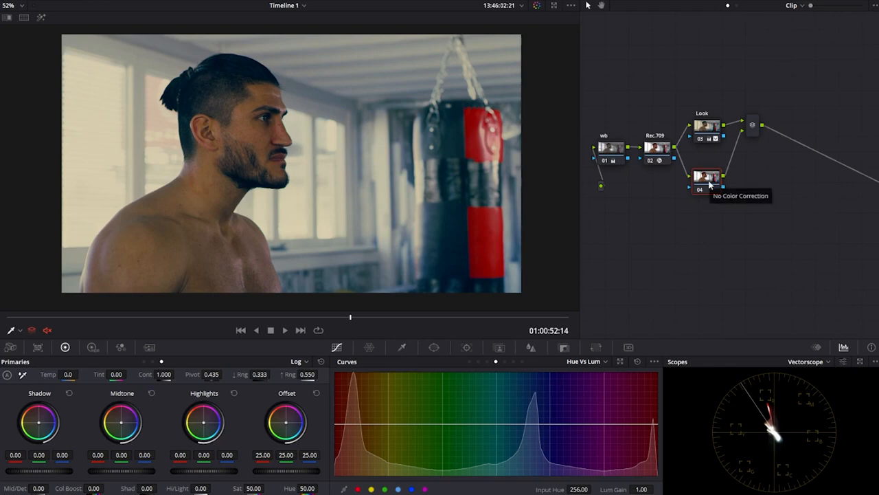
Sample the neck's skin tone on the layer node's Hue Vs Hue curve and set its hue rotation to 7.20.
drag(712, 182, 709, 182)
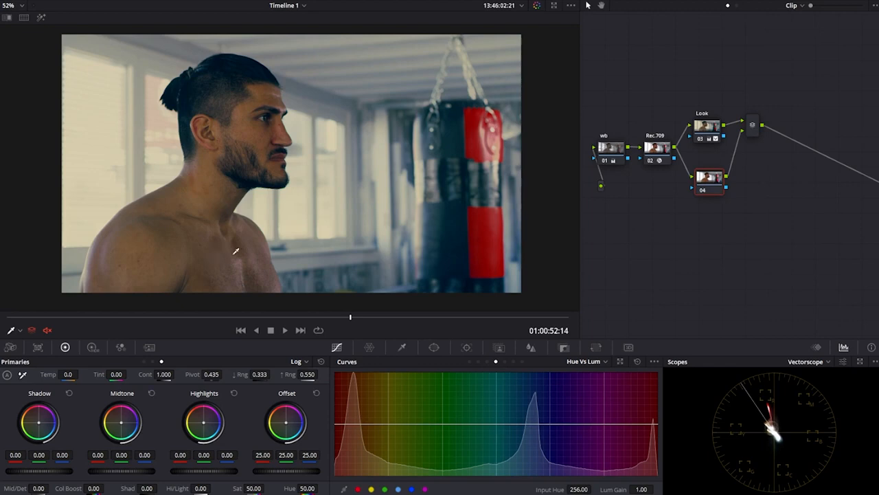
click(588, 360)
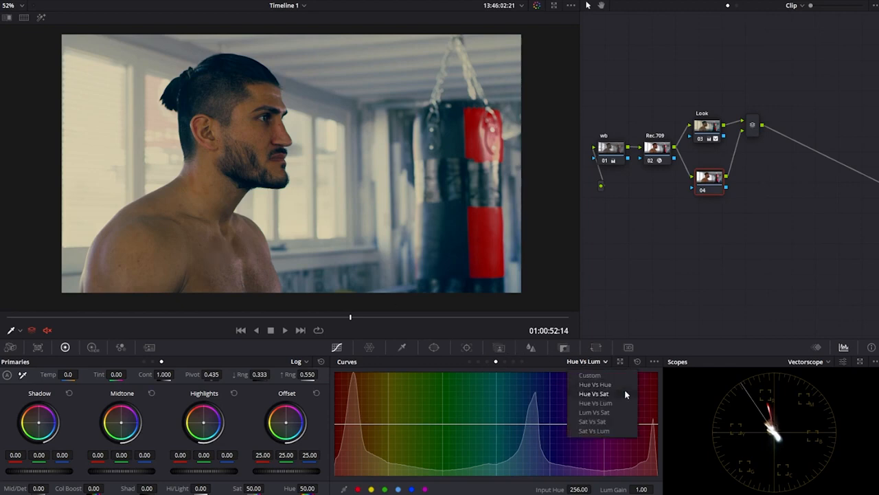
click(599, 384)
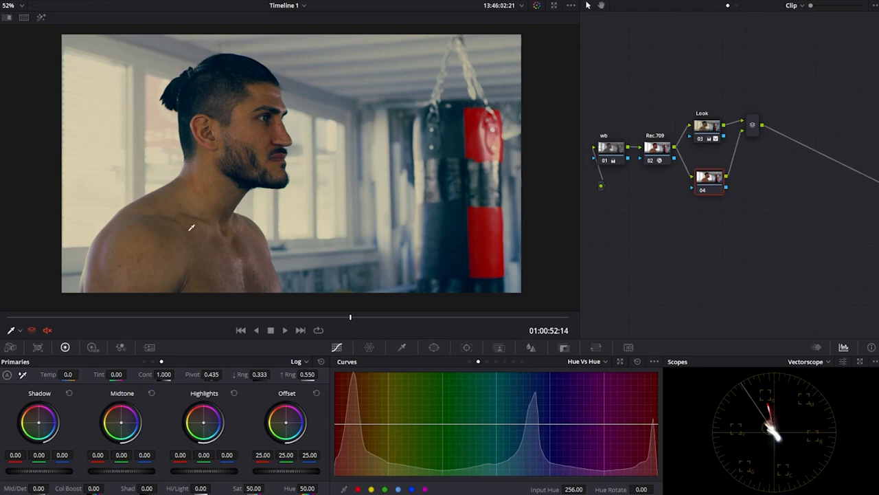
click(220, 186)
drag(353, 423, 350, 422)
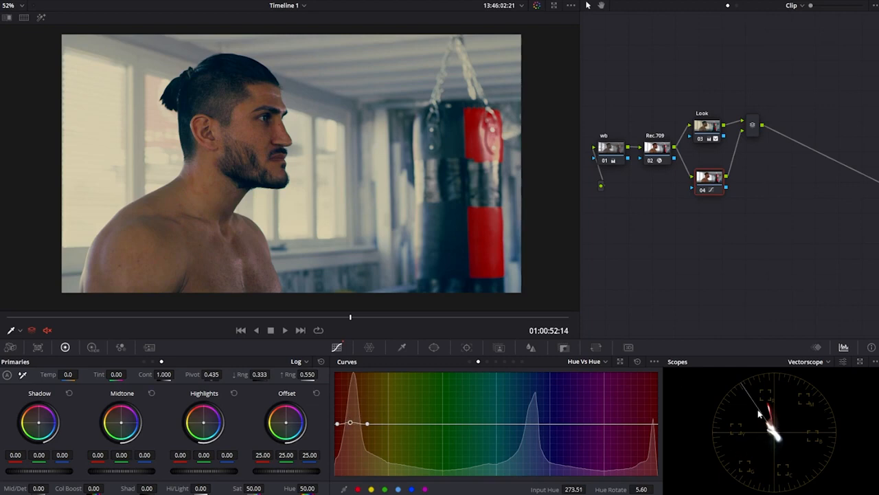
mouse_move(350, 423)
mouse_down()
mouse_move(346, 431)
mouse_move(350, 413)
mouse_move(350, 422)
mouse_up()
Toggle the hue-corrected layer node off and on to compare the skin tones.
key(ctrl+d)
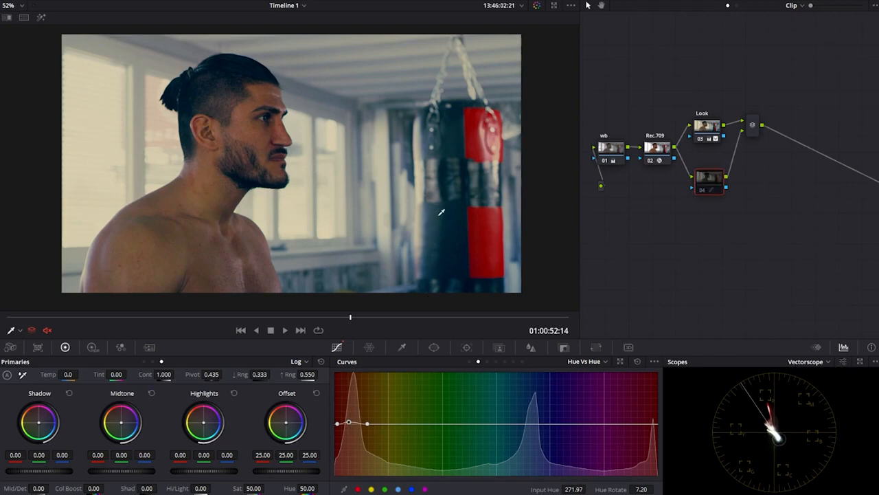
key(ctrl+d)
key(ctrl+d)
key(ctrl+d)
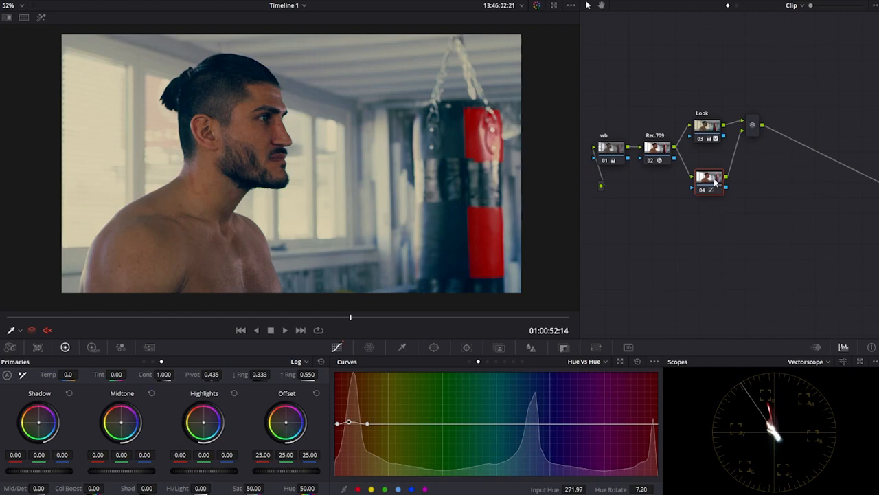
Replace the layer node with a parallel node beside Look, then lower the new node and its mixer to tidy the graph.
key(Delete)
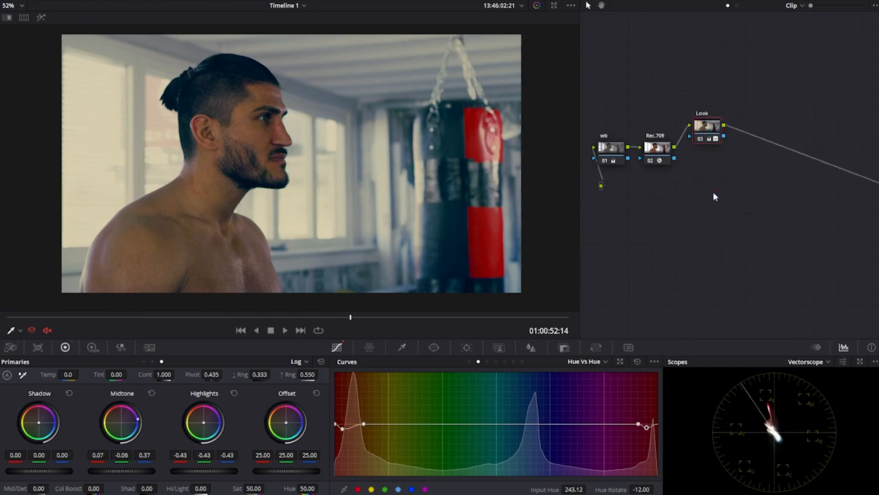
key(alt+p)
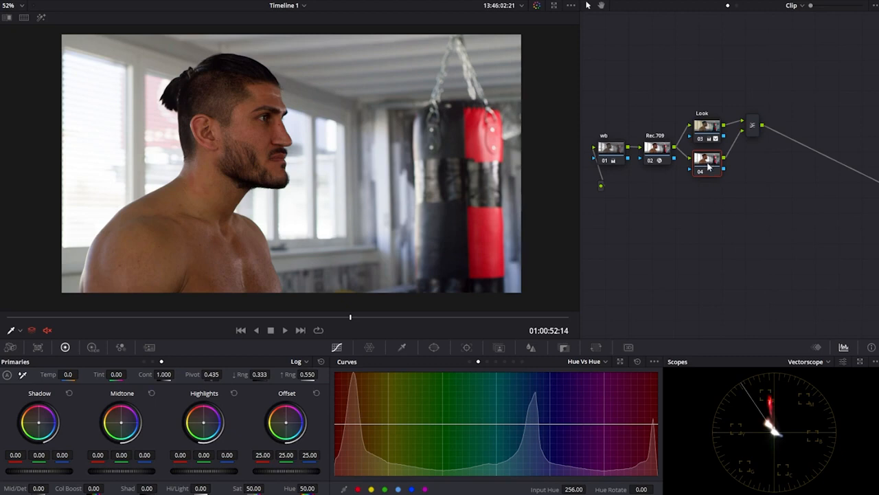
drag(708, 163, 711, 173)
drag(752, 128, 754, 147)
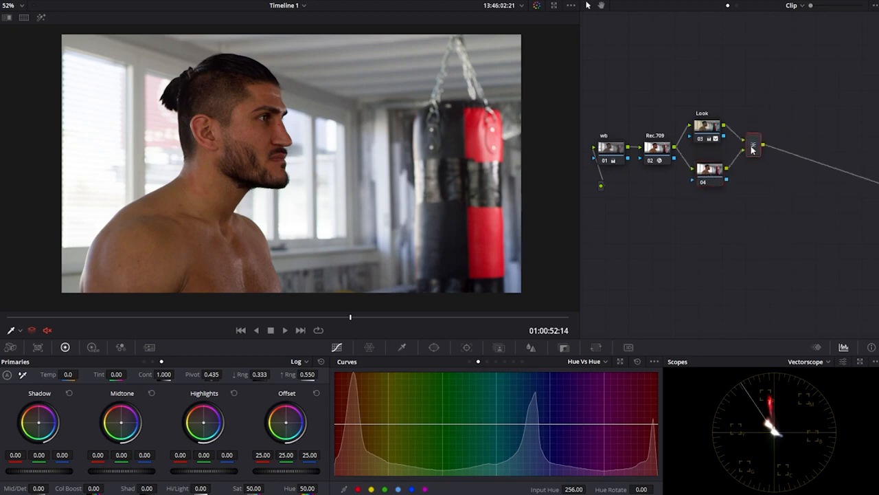
click(720, 177)
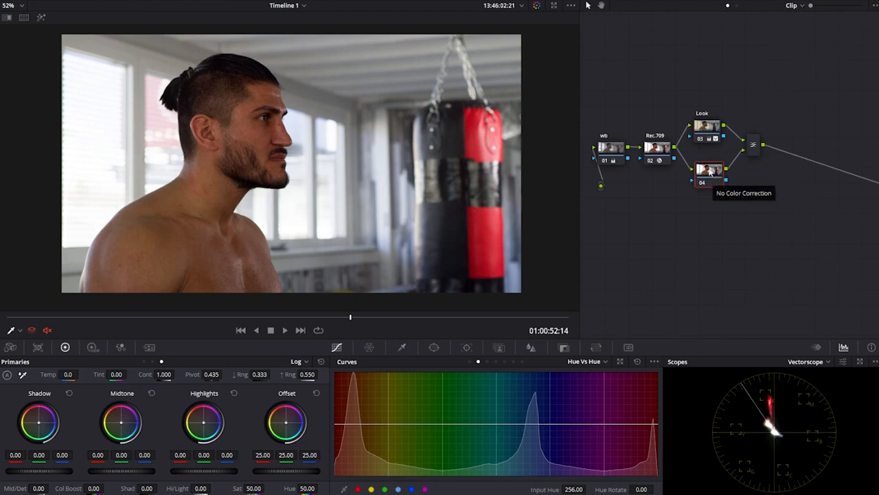
Disable the parallel node, then toggle the Look node off and on to compare what each one contributes to the image.
click(649, 157)
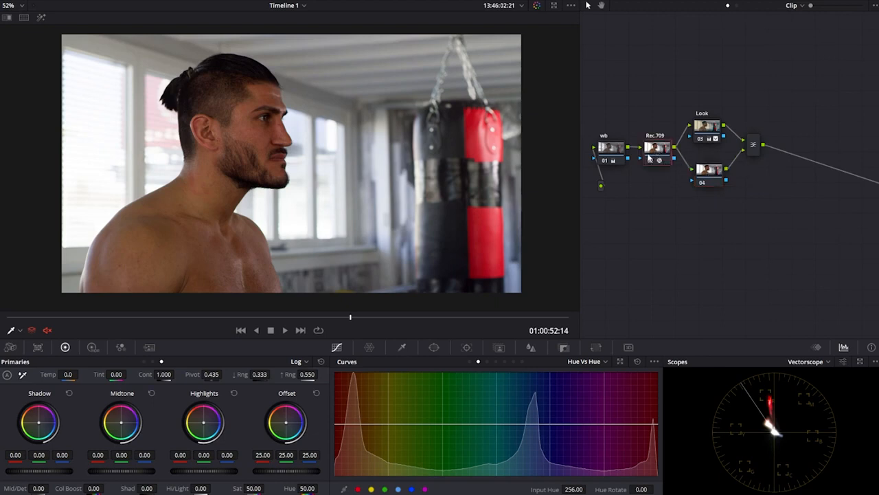
click(717, 174)
key(ctrl+d)
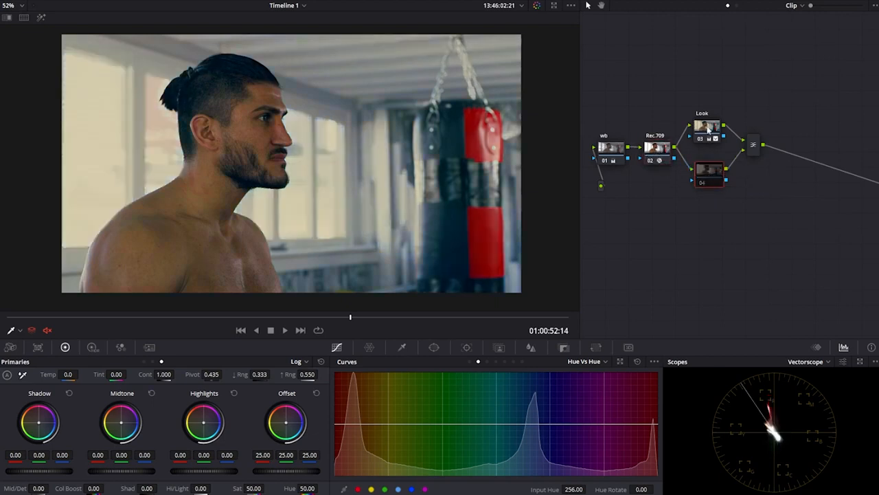
click(710, 130)
click(712, 177)
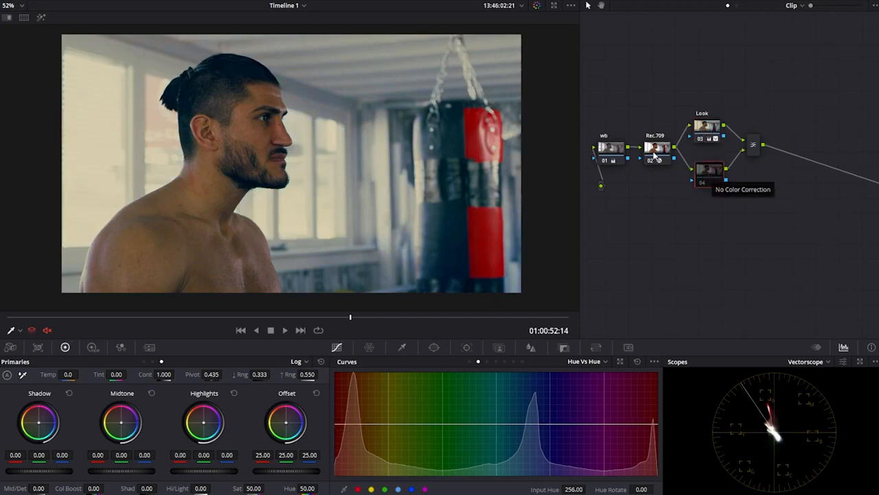
click(709, 129)
key(ctrl+d)
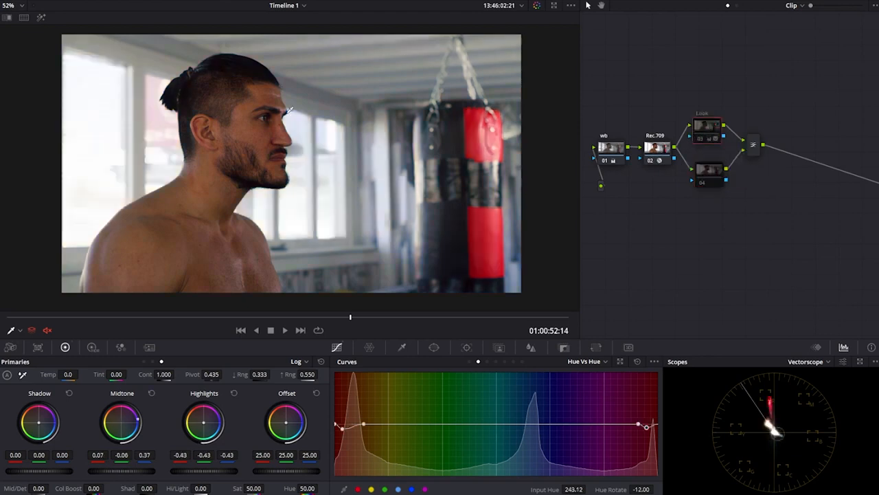
key(ctrl+d)
key(ctrl+d)
key(ctrl+d)
Re-enable the parallel node and toggle it repeatedly to examine how it mixes with the Look node.
click(704, 170)
key(ctrl+d)
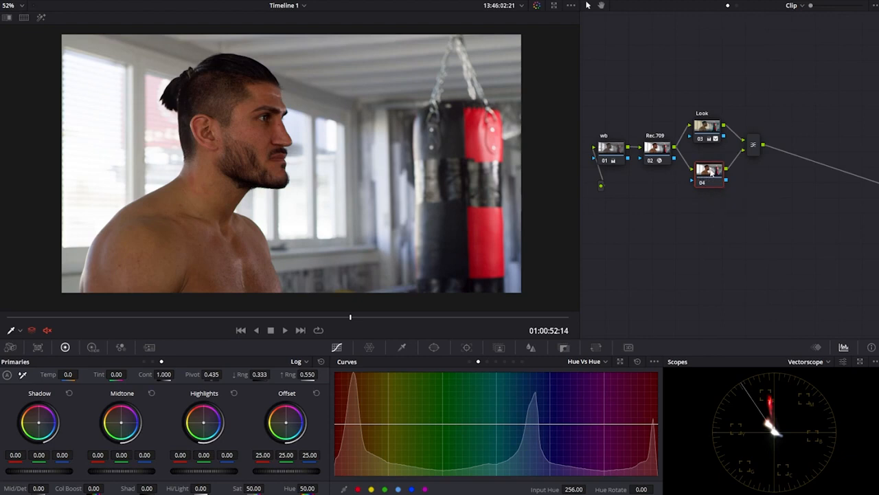
key(ctrl+d)
key(ctrl+d)
key(ctrl+d)
key(ctrl+d)
Add a Hue Vs Hue point from the forehead's skin tone, qualify the face's skin with the HSL qualifier and highlight the selection.
click(260, 100)
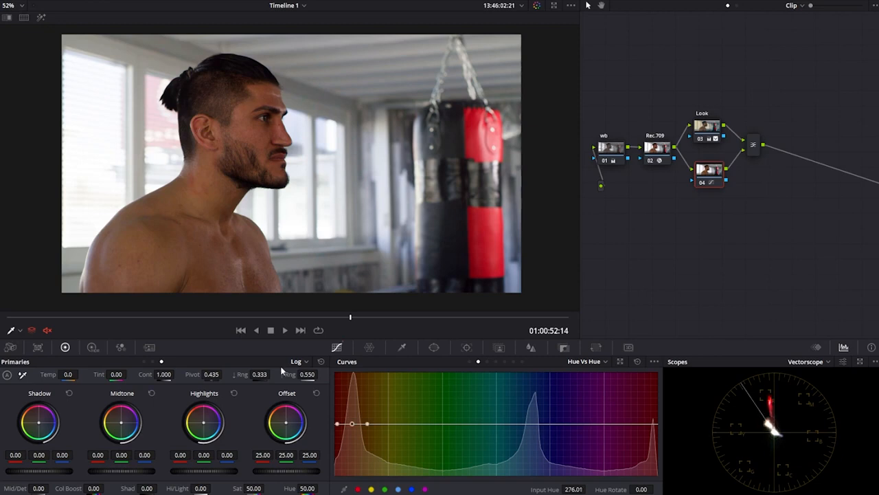
click(403, 347)
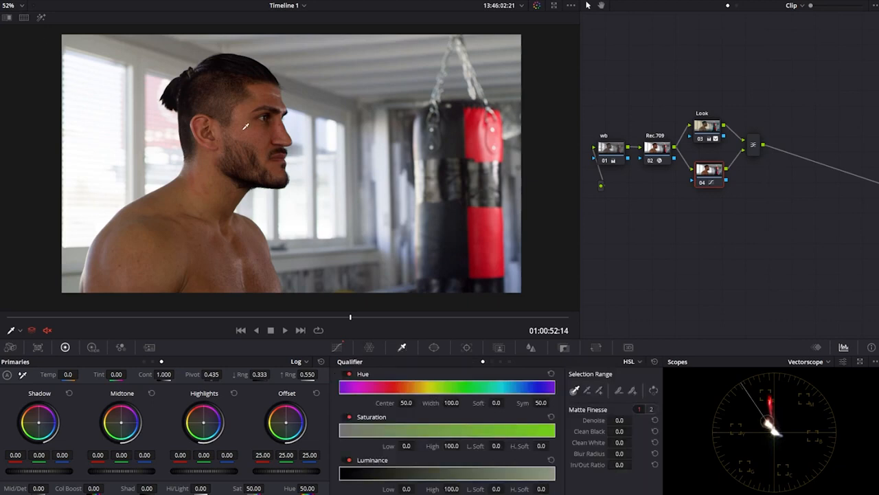
drag(245, 127, 243, 106)
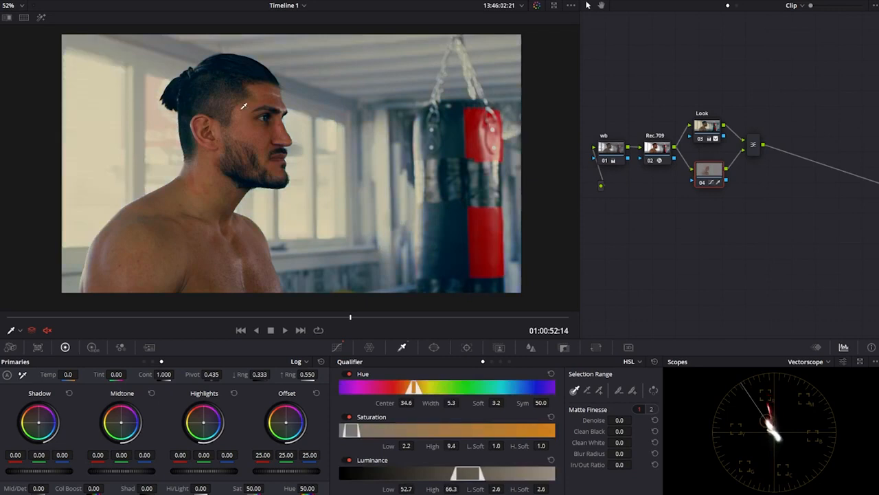
click(42, 19)
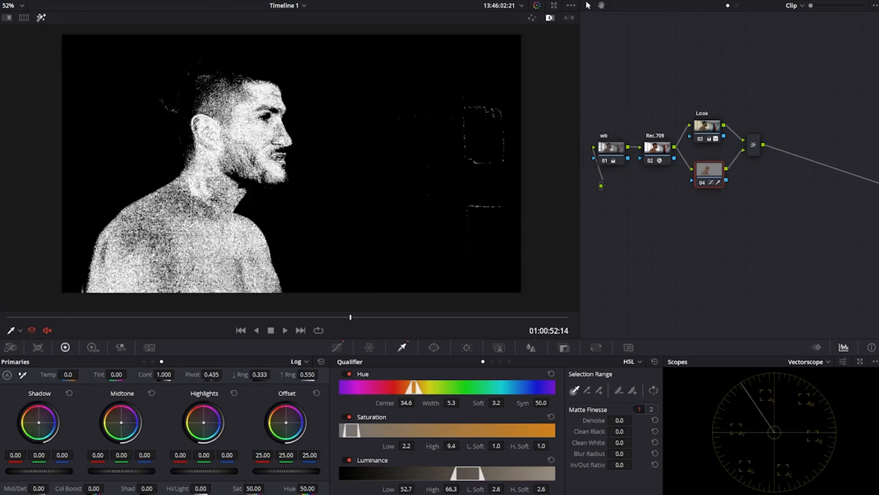
Refine the skin key to hue width 11.9, saturation high 15.7, denoise 4.3, clean black 1.3, clean white 2.2 and blur radius 4.7.
drag(252, 141, 238, 123)
mouse_move(620, 420)
mouse_down()
mouse_move(635, 419)
mouse_move(635, 454)
mouse_up()
drag(356, 431, 373, 431)
mouse_move(413, 389)
mouse_down()
mouse_move(404, 388)
mouse_move(418, 390)
mouse_up()
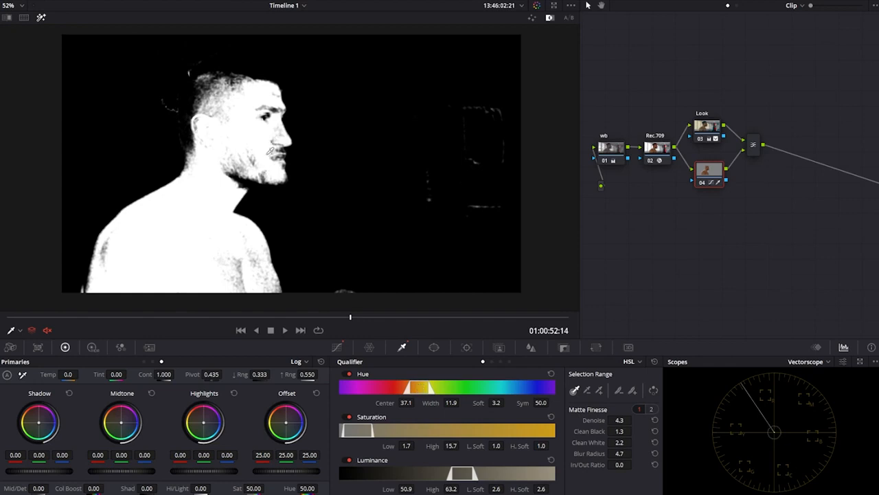
click(41, 19)
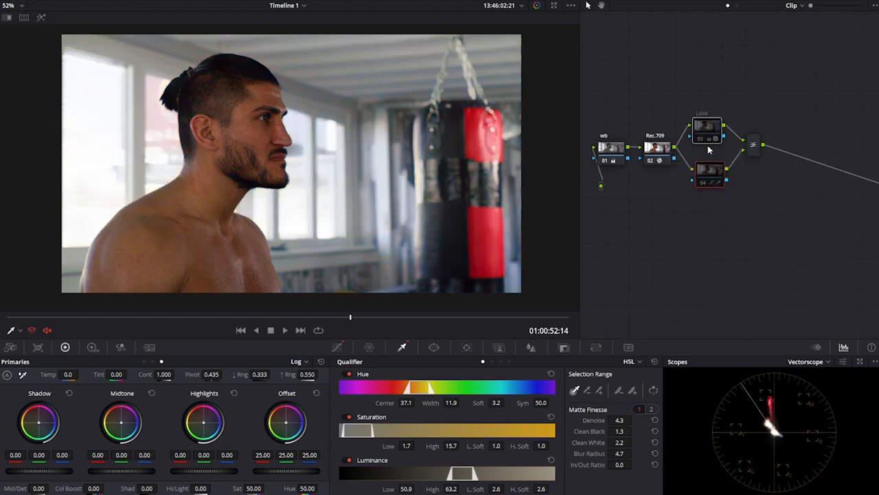
Toggle the Look and parallel nodes together to compare the image with and without both corrections.
key(ctrl+d)
key(ctrl+d)
key(ctrl+d)
key(ctrl+d)
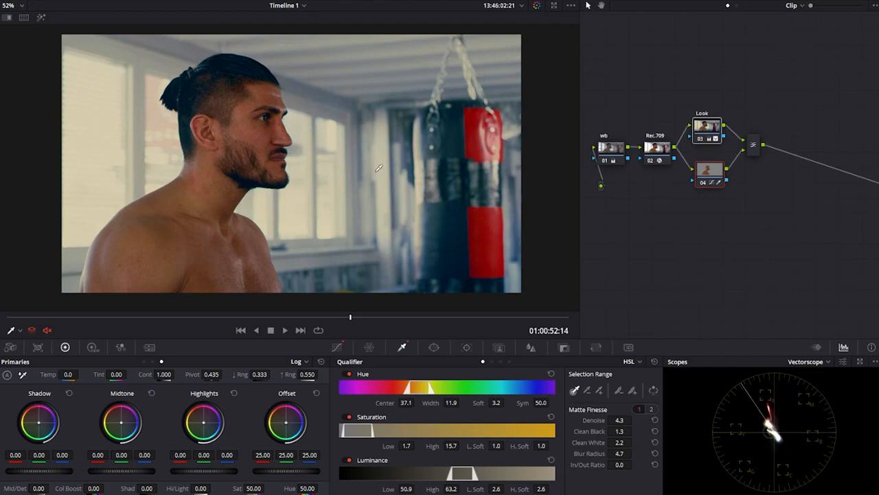
Set the parallel node's key output gain to 0.538 and compare the image with the node off and on.
click(711, 172)
click(569, 349)
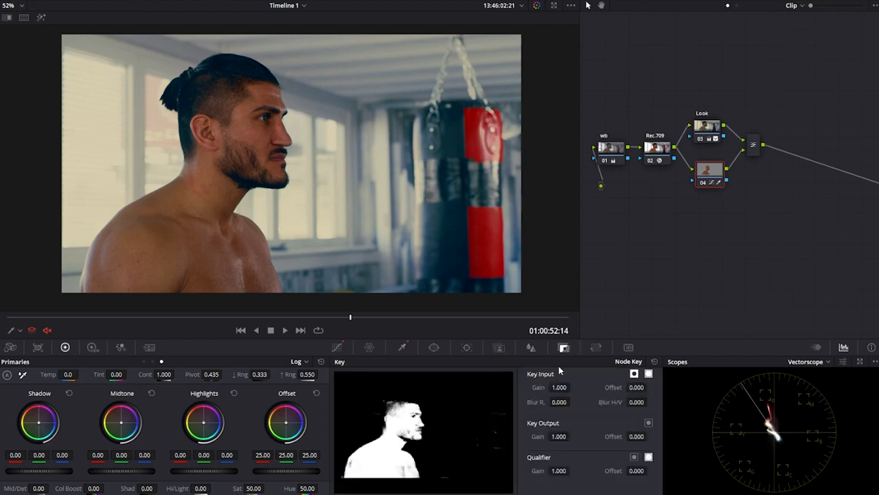
drag(561, 437, 501, 437)
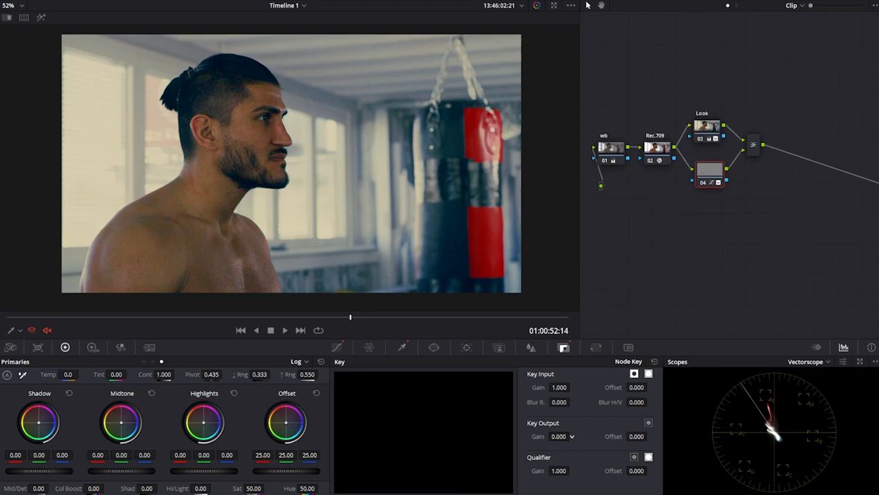
drag(502, 437, 571, 435)
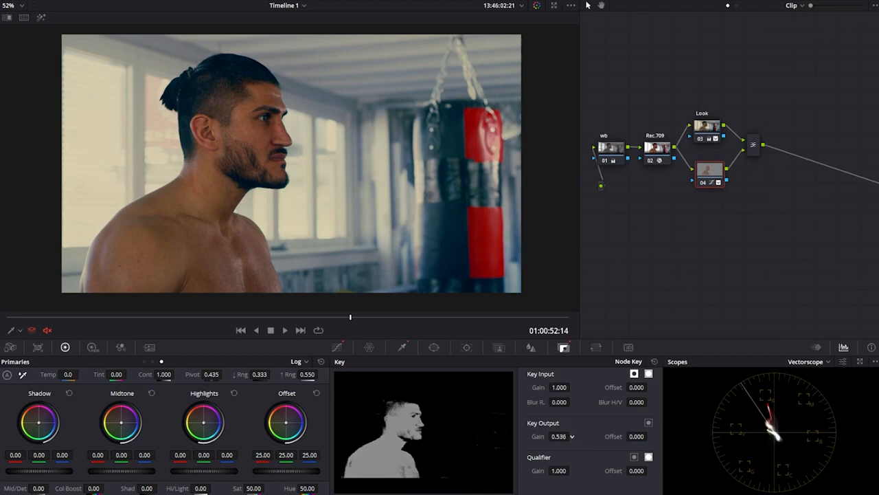
drag(572, 436, 572, 436)
key(ctrl+d)
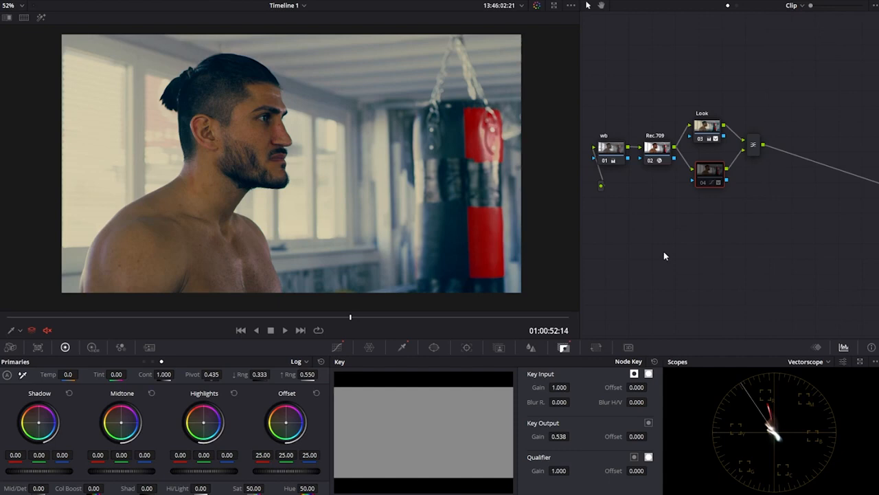
key(ctrl+d)
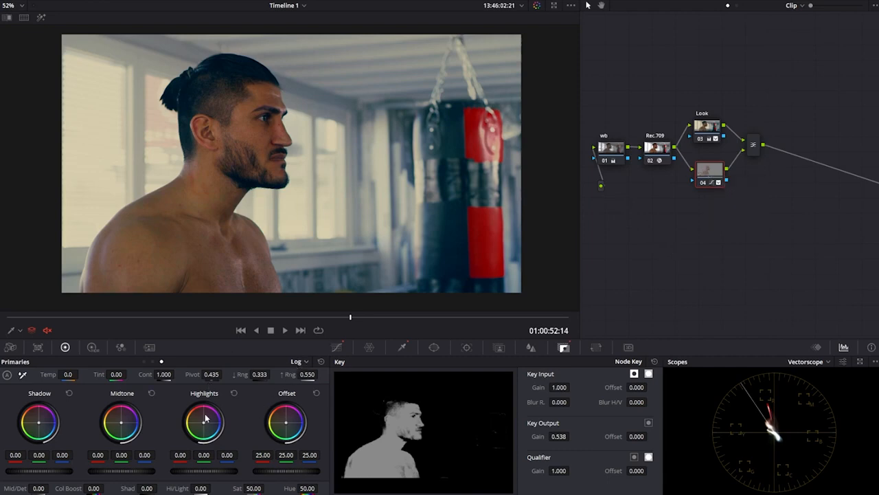
Push the parallel node's midtones slightly toward red to warm the qualified skin.
drag(121, 424, 119, 421)
drag(120, 421, 119, 419)
mouse_move(711, 170)
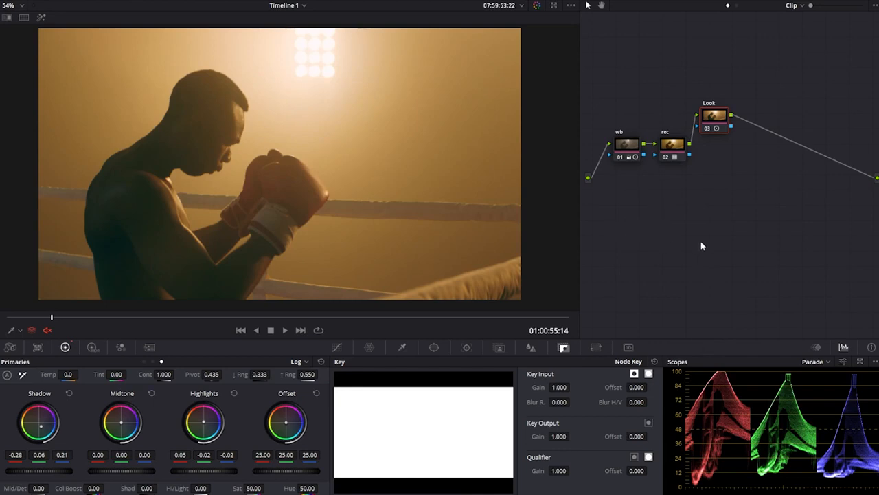
On the boxing-ring clip, add a layer node alongside Look and set its shadow wheel to red 0.21, green -0.12 and blue -0.38.
key(alt+l)
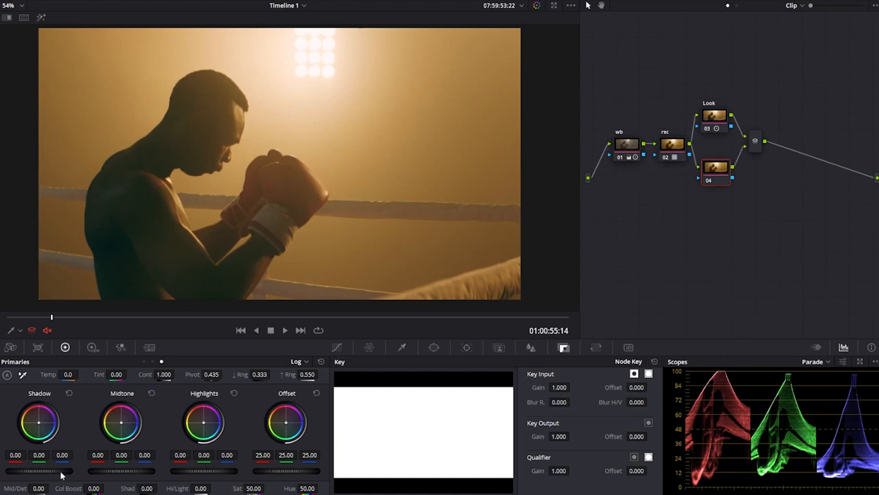
drag(62, 472, 46, 473)
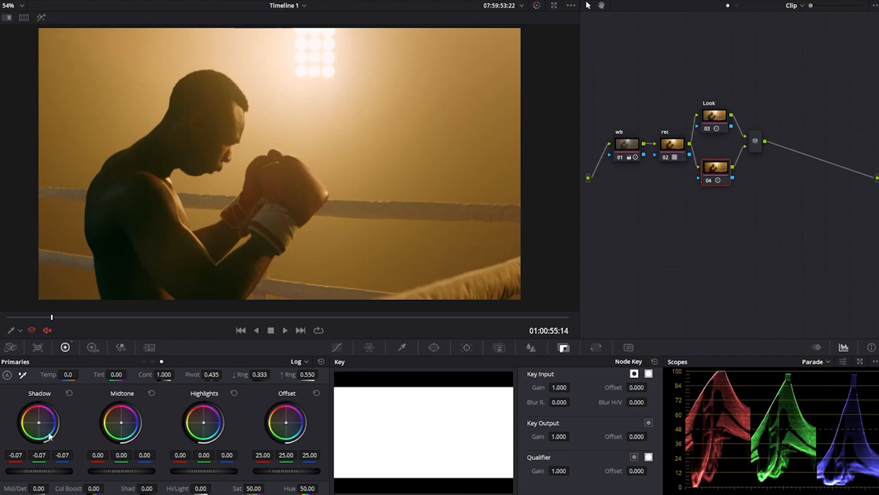
drag(40, 426, 39, 423)
drag(38, 419, 34, 419)
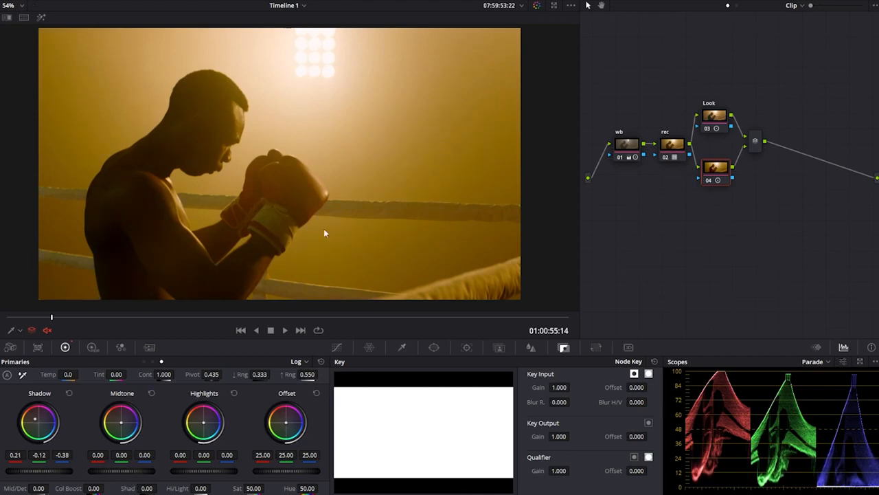
Toggle the boxing-ring clip's layer node off and on repeatedly to compare its effect on the image.
key(ctrl+d)
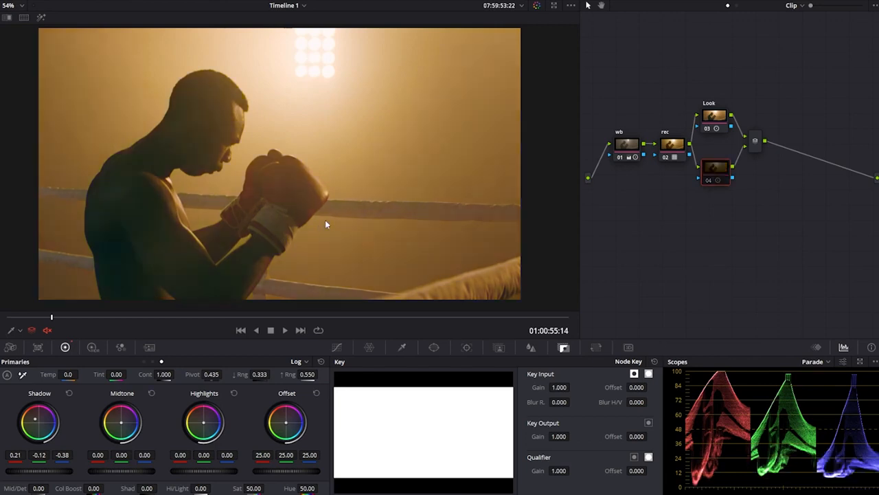
key(ctrl+d)
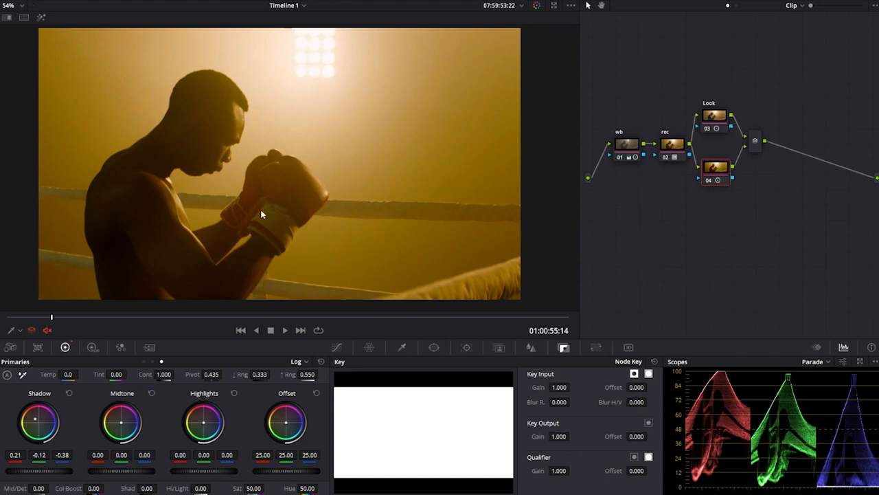
key(ctrl+d)
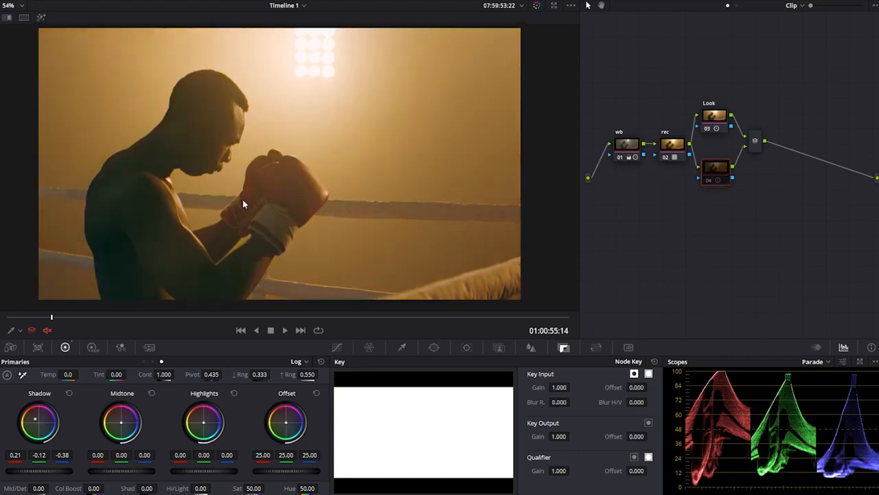
key(ctrl+d)
key(ctrl+d)
key(ctrl+d)
key(ctrl+d)
key(ctrl+d)
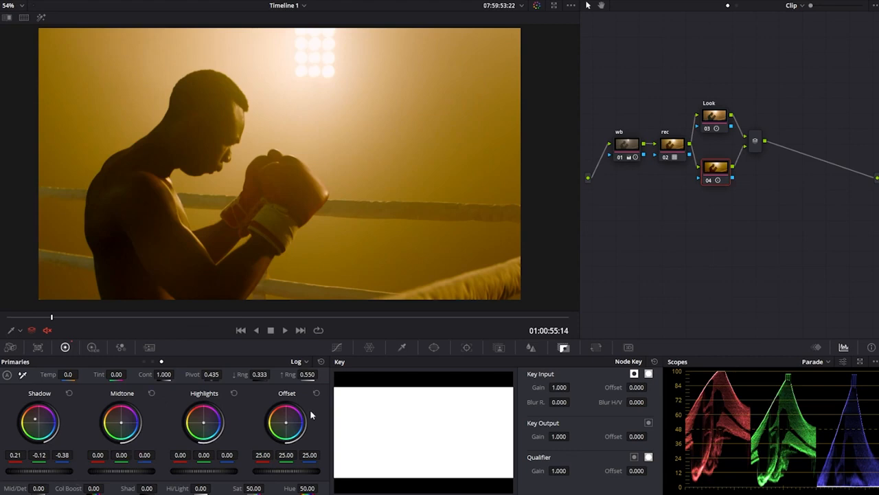
Lower the key output gain of the boxing-ring clip's layer node to 0.908.
click(495, 349)
click(564, 348)
drag(559, 437, 540, 438)
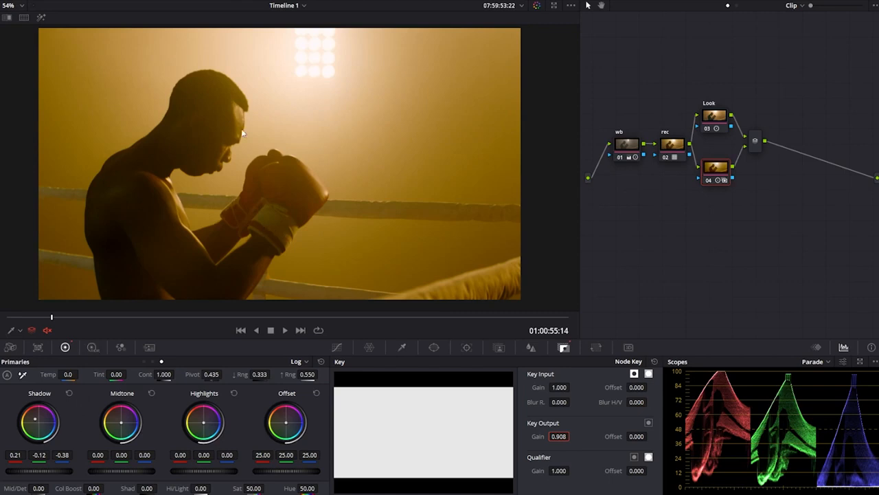
Compare the full boxing-ring image with the layer node off and on at the reduced key gain.
key(ctrl+d)
key(ctrl+d)
key(ctrl+d)
key(ctrl+d)
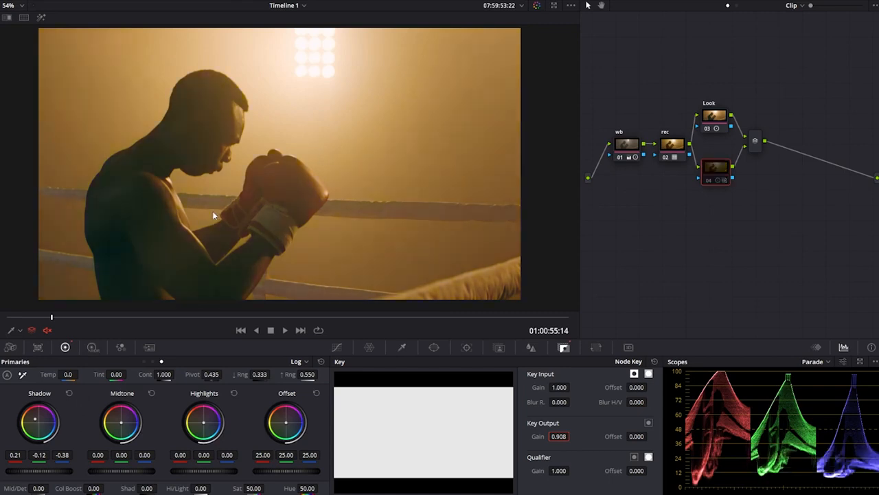
key(ctrl+d)
key(ctrl+d)
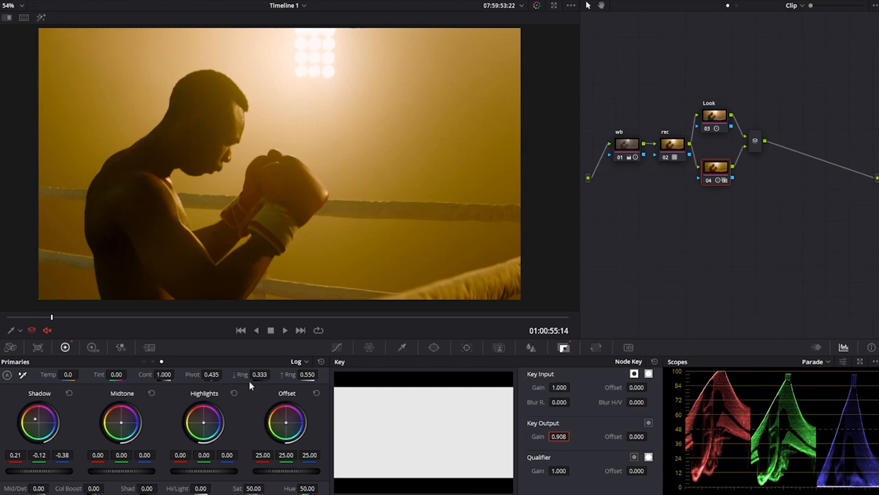
Set the layer node's log low range to 0.394 and inspect the boxer's gloves and arms up close with the node disabled.
mouse_move(260, 374)
mouse_down()
mouse_move(272, 374)
mouse_move(256, 374)
mouse_up()
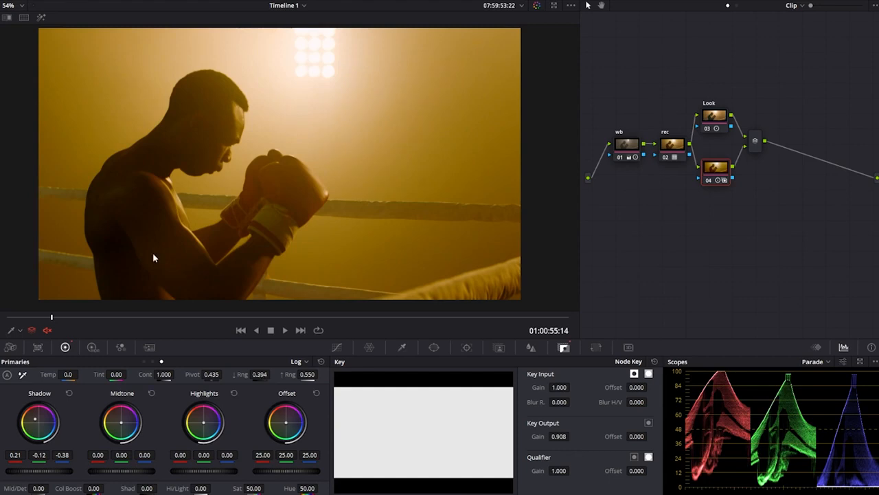
scroll(234, 203, up, 5)
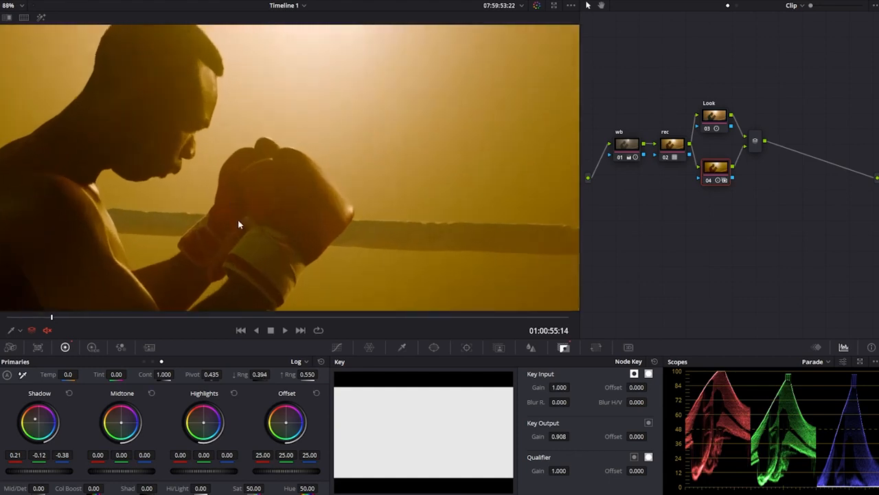
scroll(292, 204, up, 3)
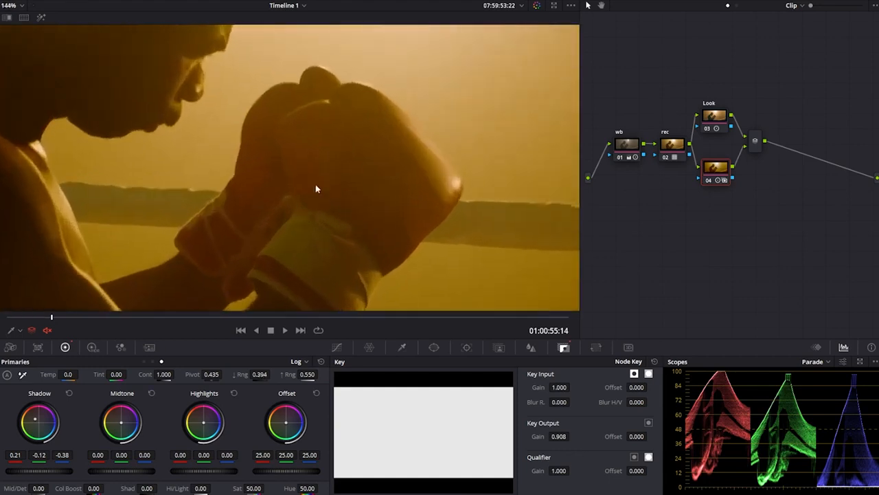
scroll(315, 182, up, 3)
scroll(298, 146, down, 2)
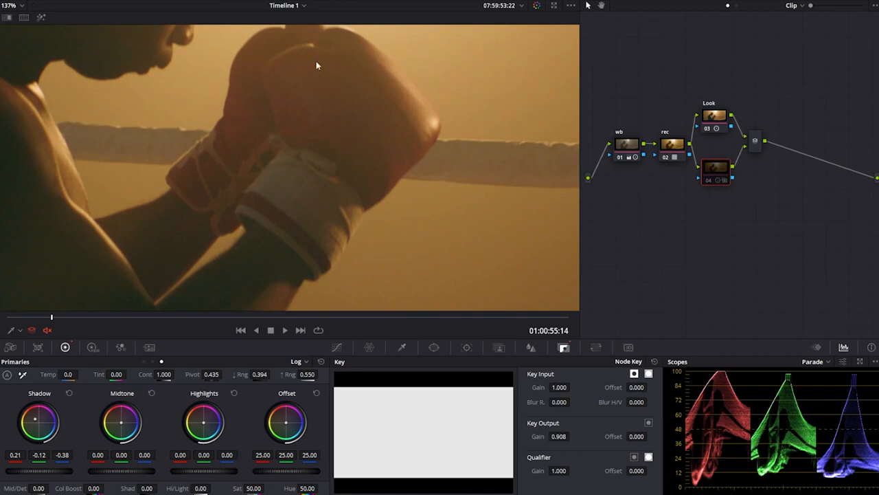
drag(141, 197, 306, 136)
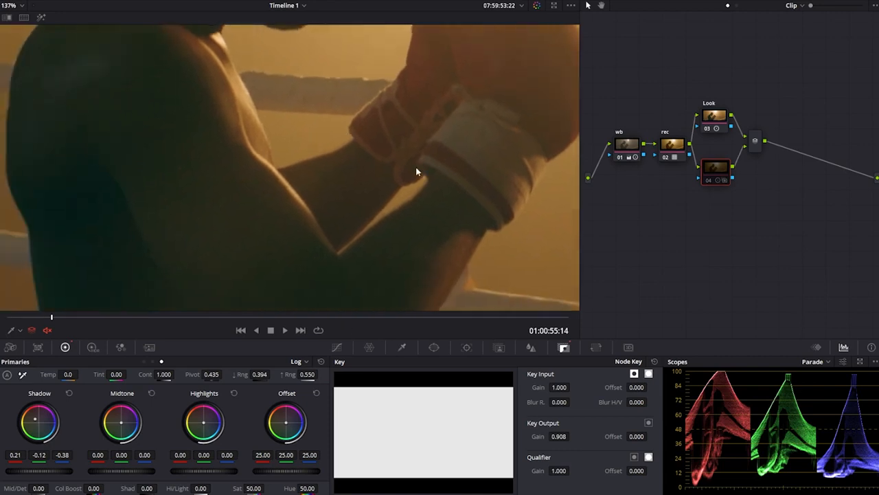
drag(416, 168, 254, 231)
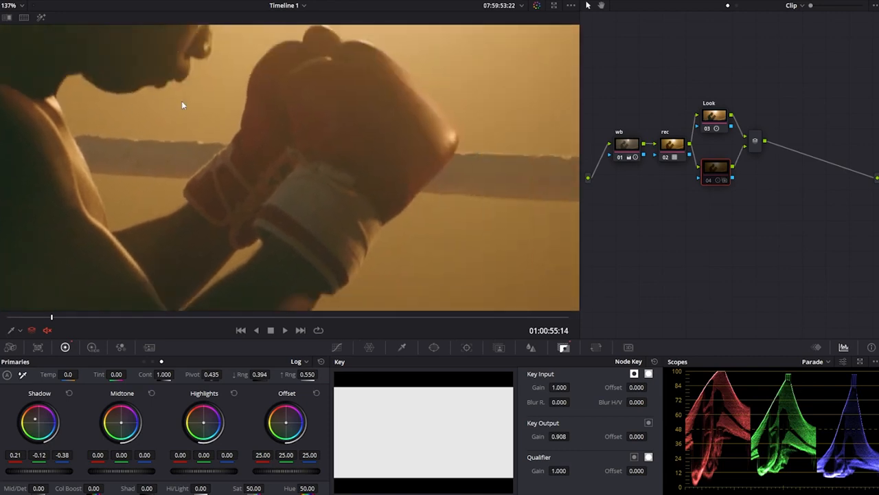
Toggle the layer node repeatedly in the close-up and examine its color effect on the gloves, wrist wraps and skin.
key(ctrl+d)
key(ctrl+d)
key(ctrl+d)
key(ctrl+d)
key(ctrl+d)
key(ctrl+d)
key(ctrl+d)
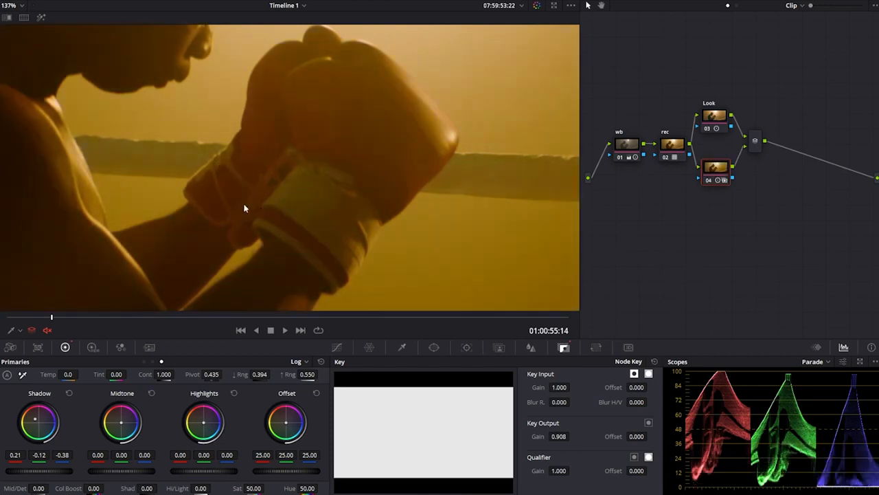
drag(245, 199, 302, 96)
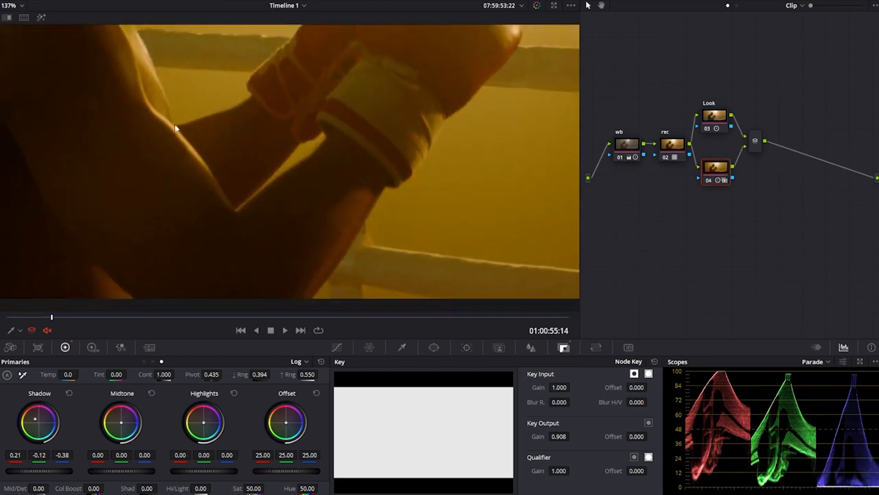
drag(173, 124, 228, 227)
scroll(384, 203, down, 1)
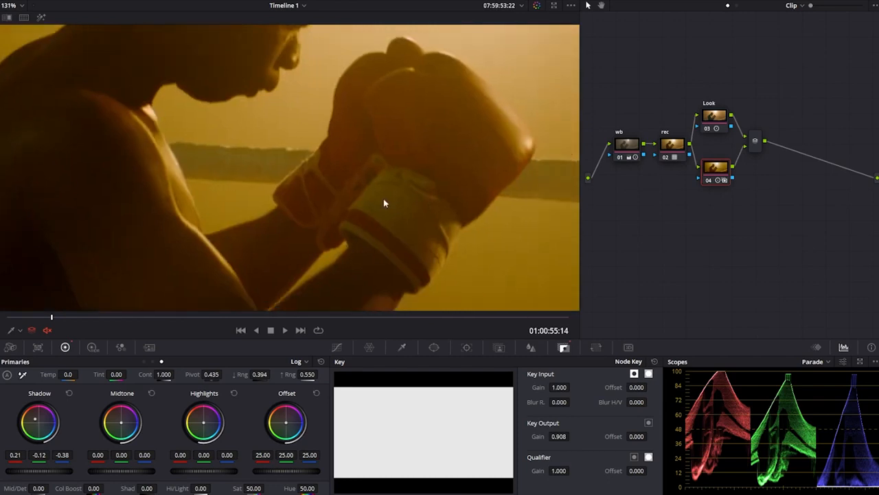